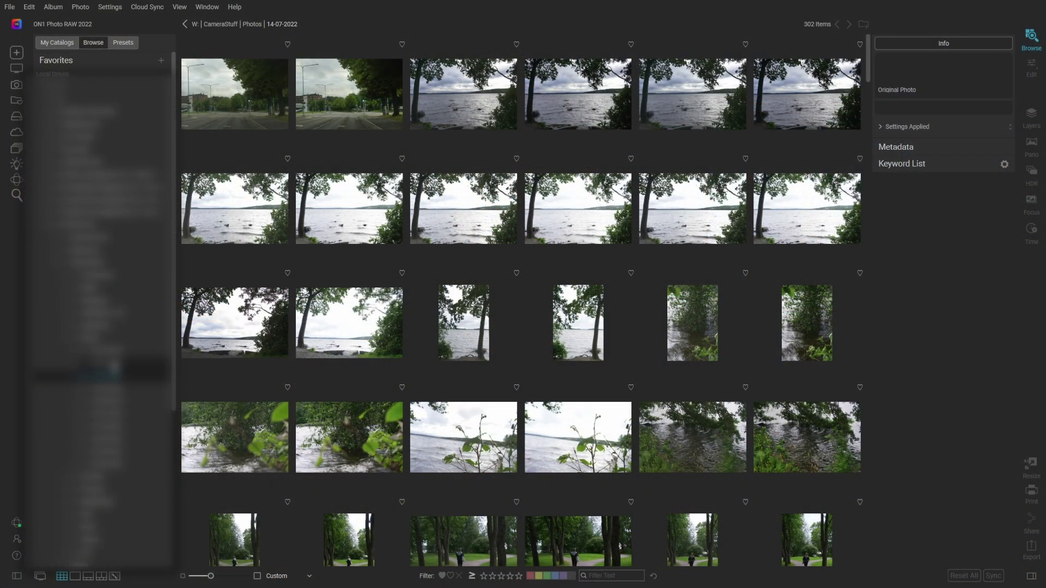
# Step: Browse the 05-07-2022 and 14-07-2022 folders, select DSC04188.ARW and toggle the red-label filter
pyautogui.click(101, 363)
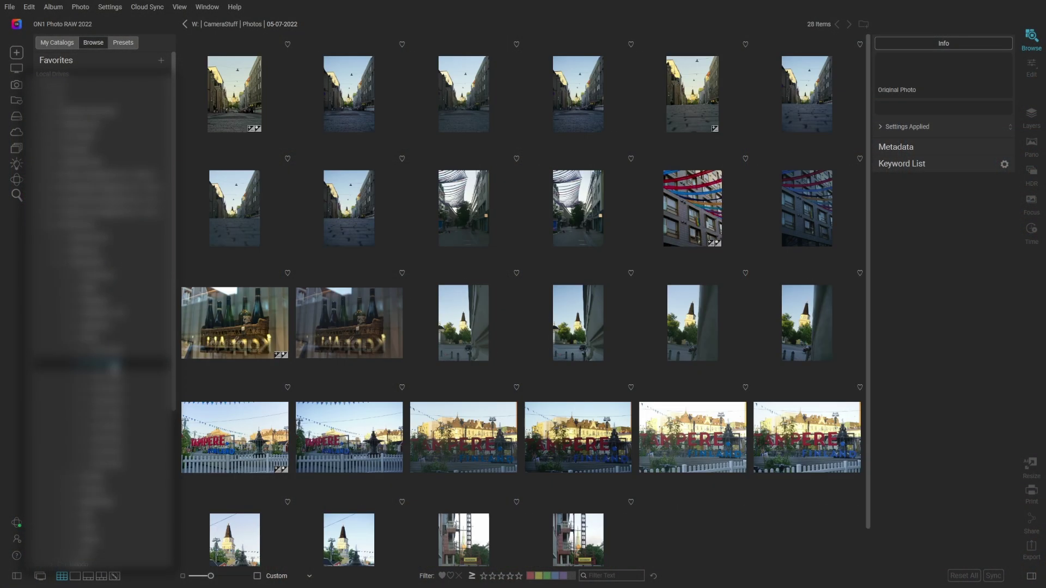
pyautogui.click(111, 376)
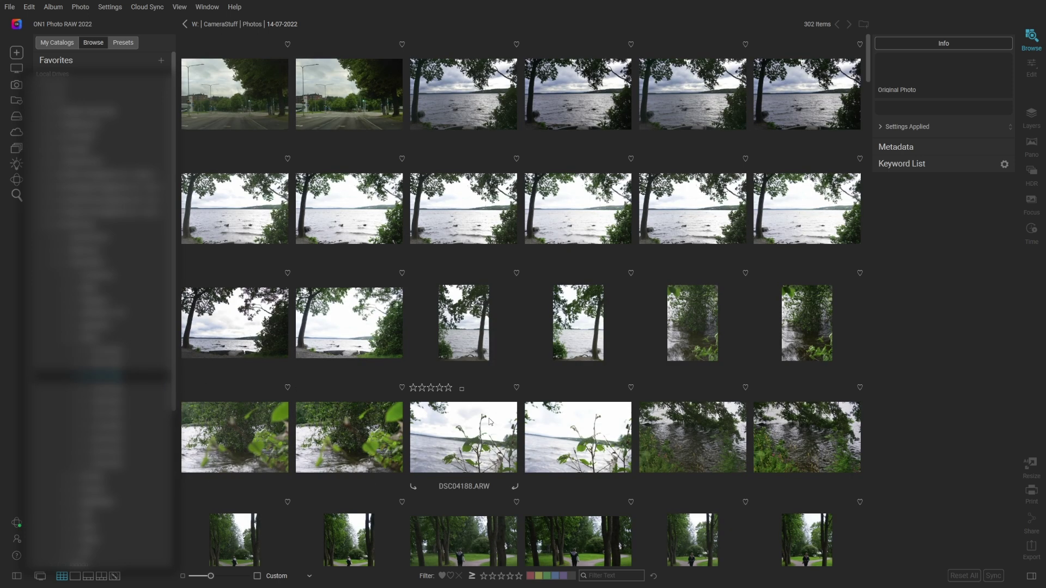
pyautogui.click(490, 421)
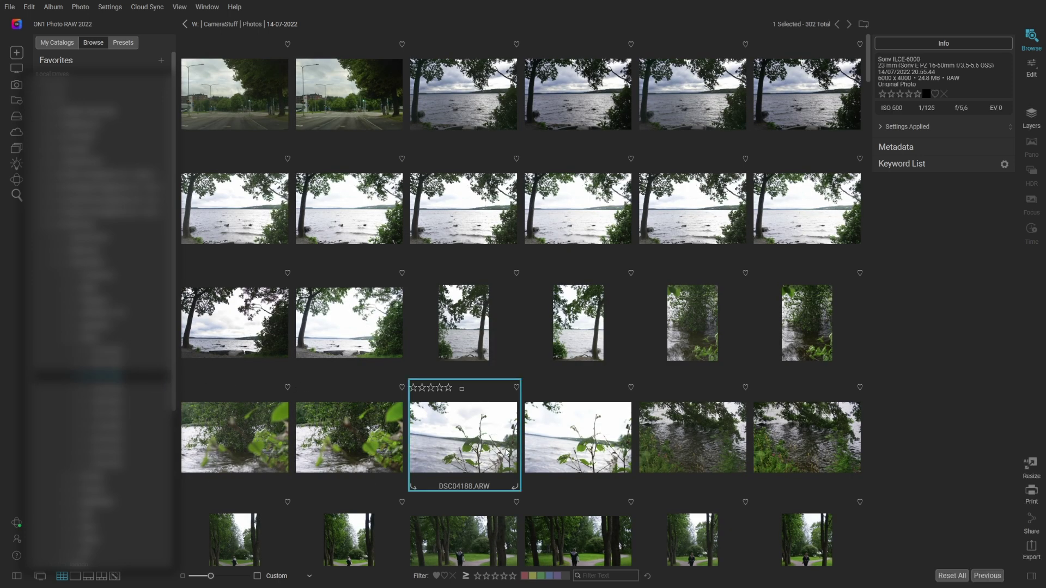
pyautogui.click(524, 579)
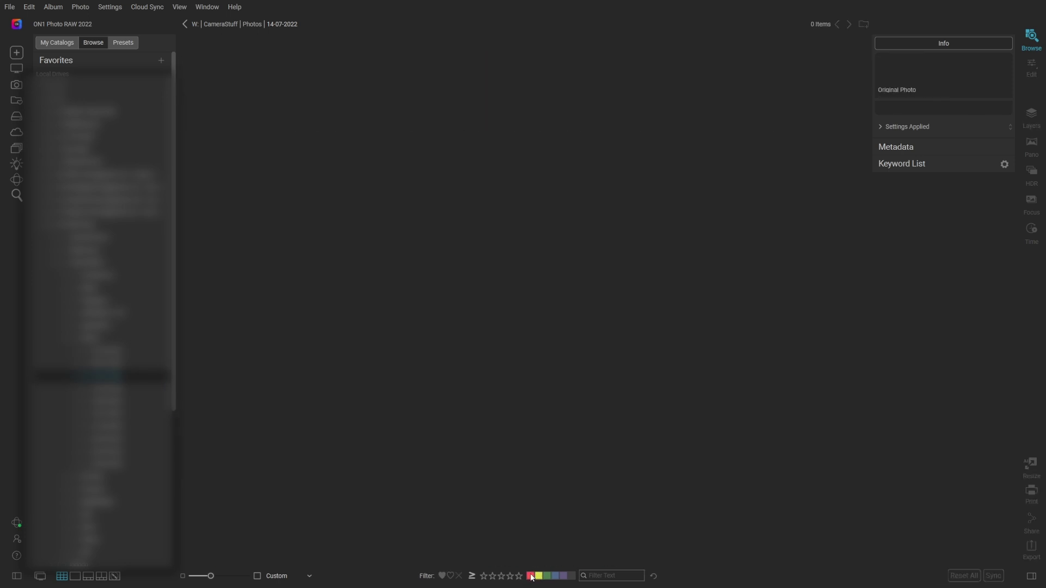
pyautogui.click(538, 578)
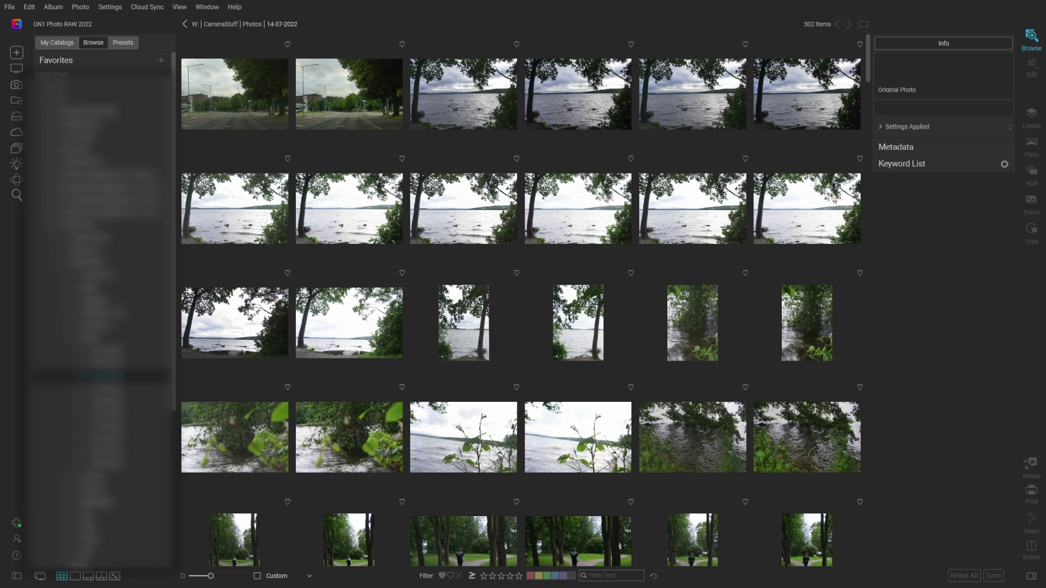
# Step: Try the Detail, Filmstrip, Compare and Map views of the photos
pyautogui.moveTo(184, 387)
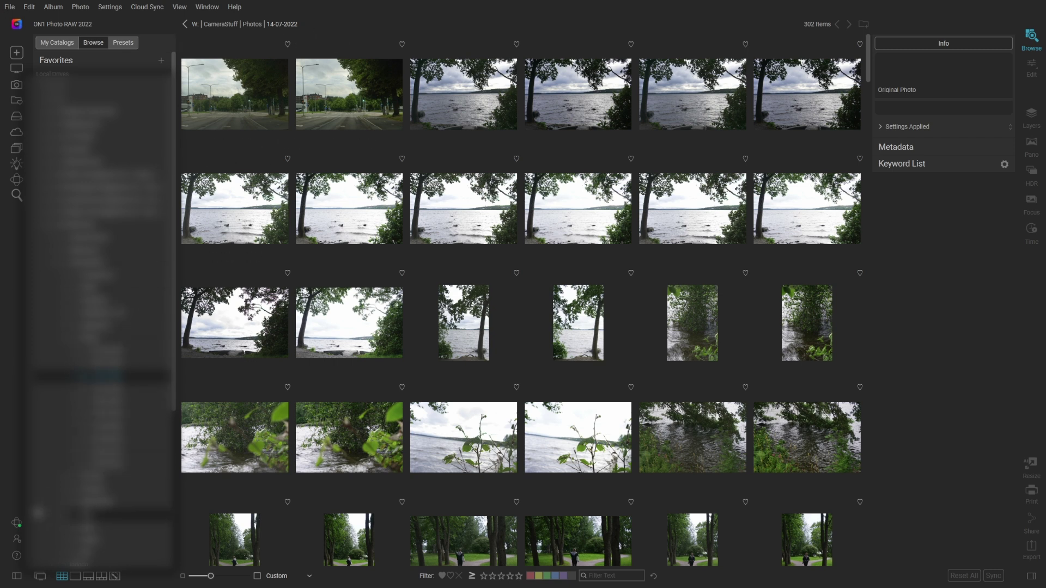
pyautogui.click(75, 579)
pyautogui.click(89, 578)
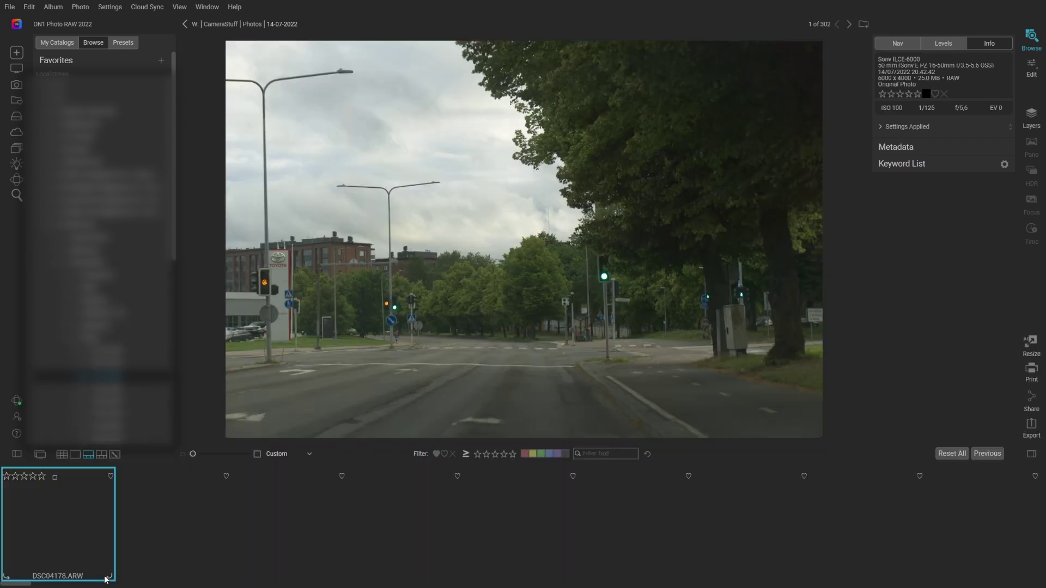
pyautogui.click(101, 454)
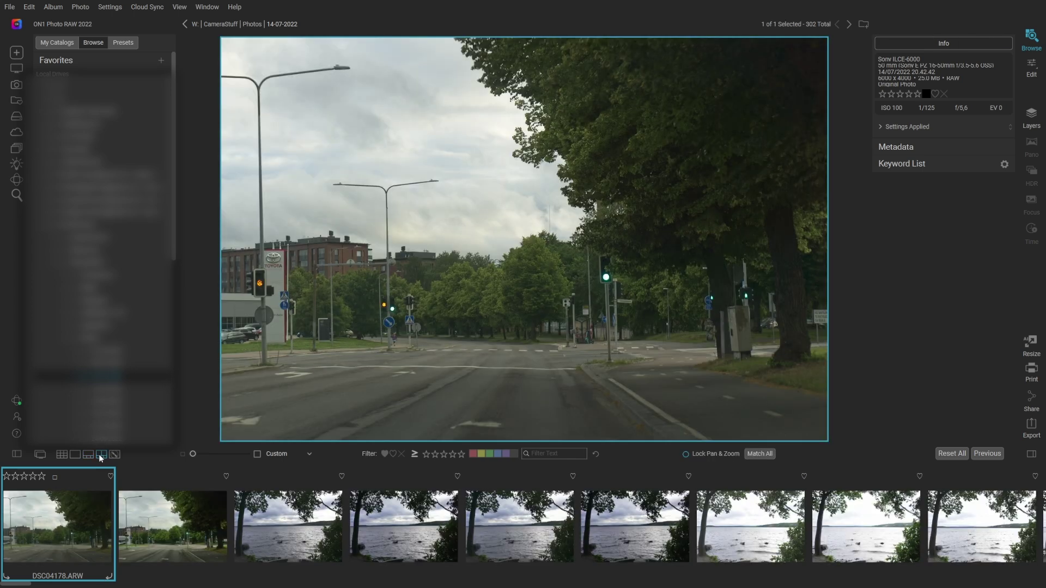
pyautogui.click(114, 454)
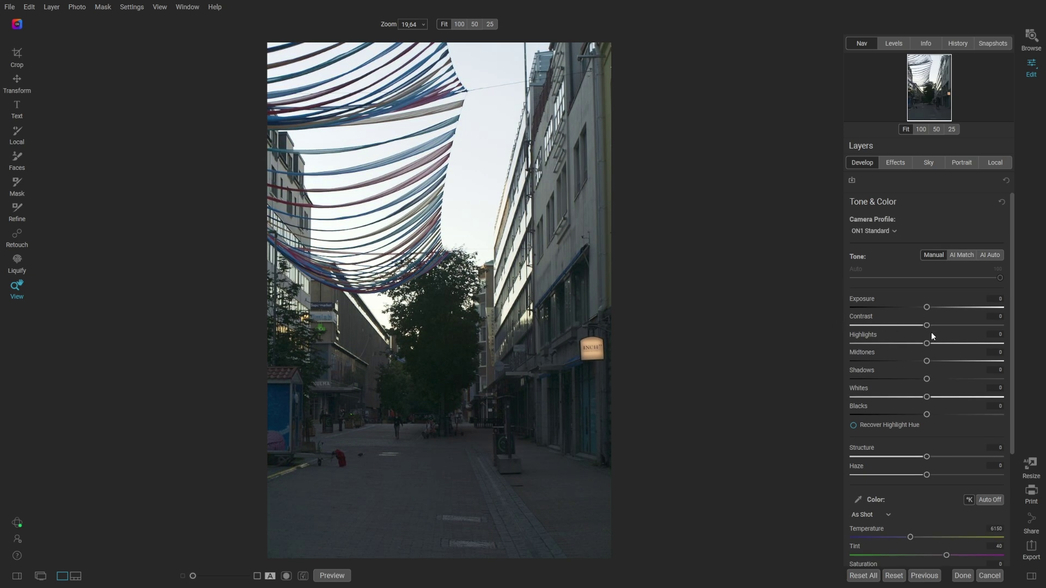
# Step: Scroll the Develop panel and expand Noise & Sharpening, showing all its values at zero
pyautogui.scroll(-5, 933, 344)
pyautogui.scroll(3, 944, 449)
pyautogui.scroll(2, 944, 450)
pyautogui.scroll(-5, 944, 450)
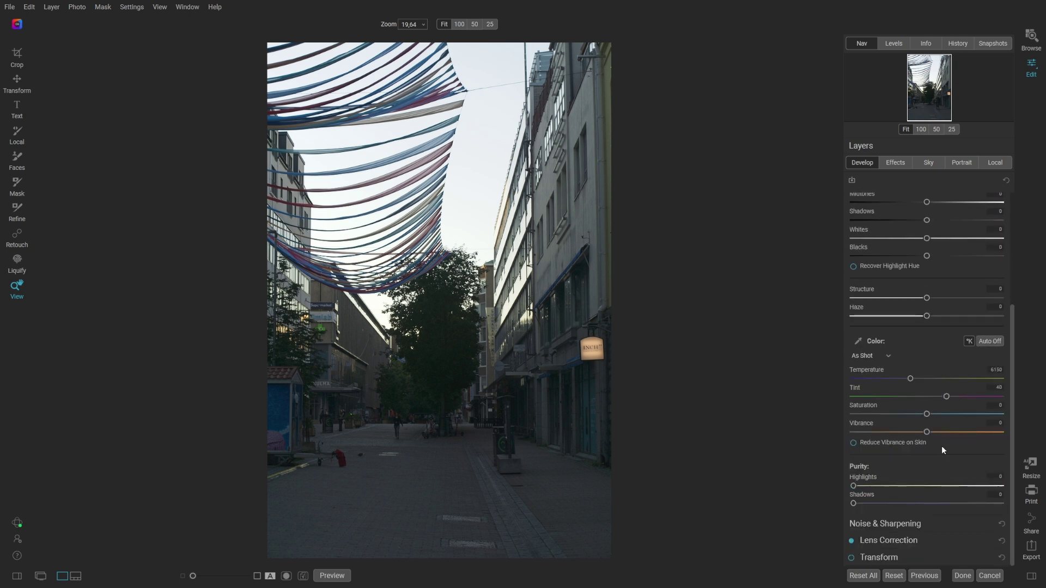
pyautogui.scroll(3, 943, 449)
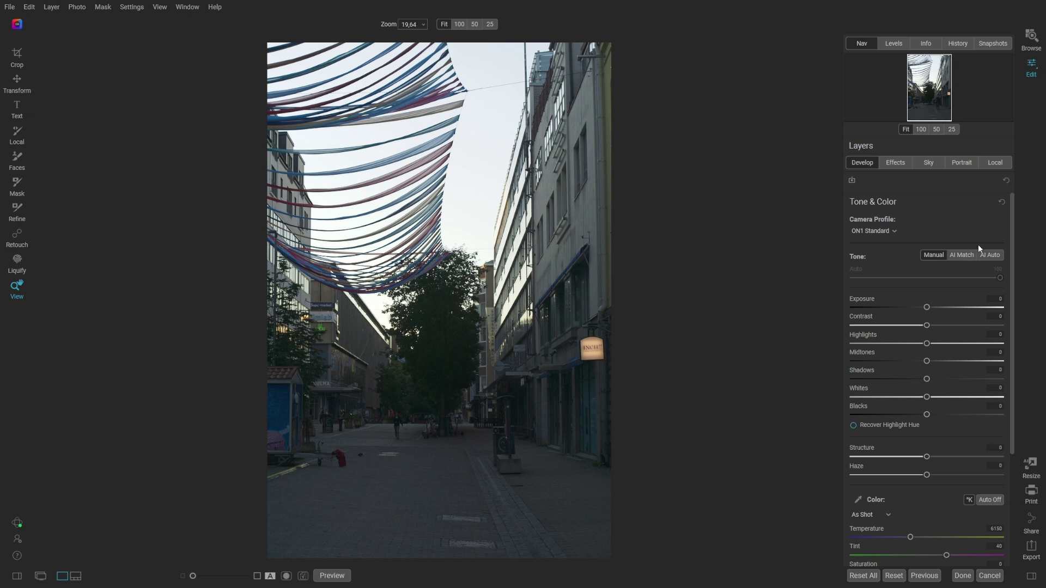
pyautogui.scroll(-3, 984, 258)
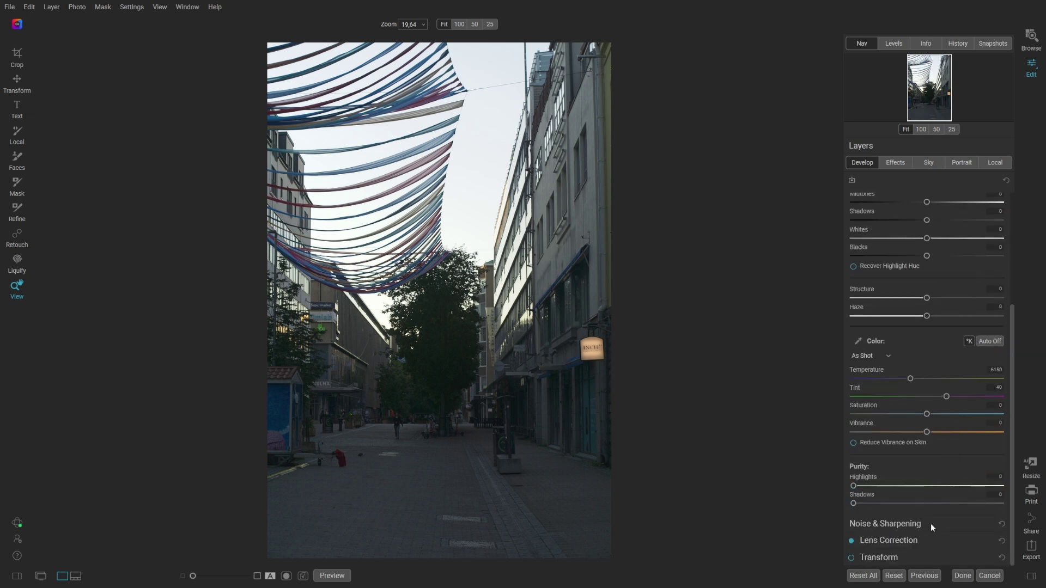
pyautogui.click(931, 523)
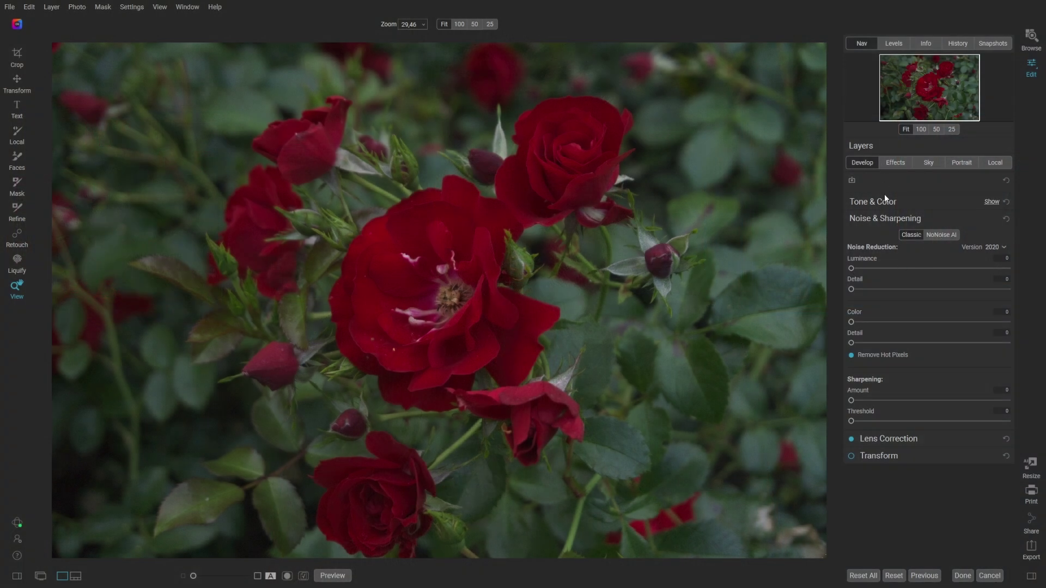
# Step: Expand Tone & Color and raise the rose photo's Exposure to 0.7
pyautogui.click(905, 201)
pyautogui.moveTo(927, 307); pyautogui.dragTo(942, 310)
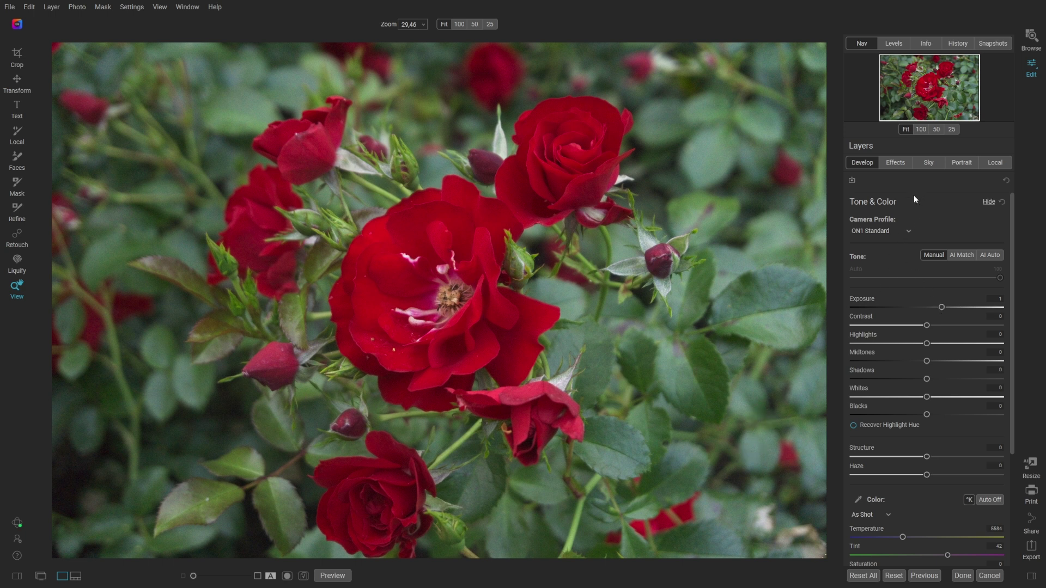
pyautogui.scroll(-3, 906, 292)
# Step: Switch noise reduction to NoNoise AI, check the split preview, and zoom to Fit
pyautogui.click(920, 524)
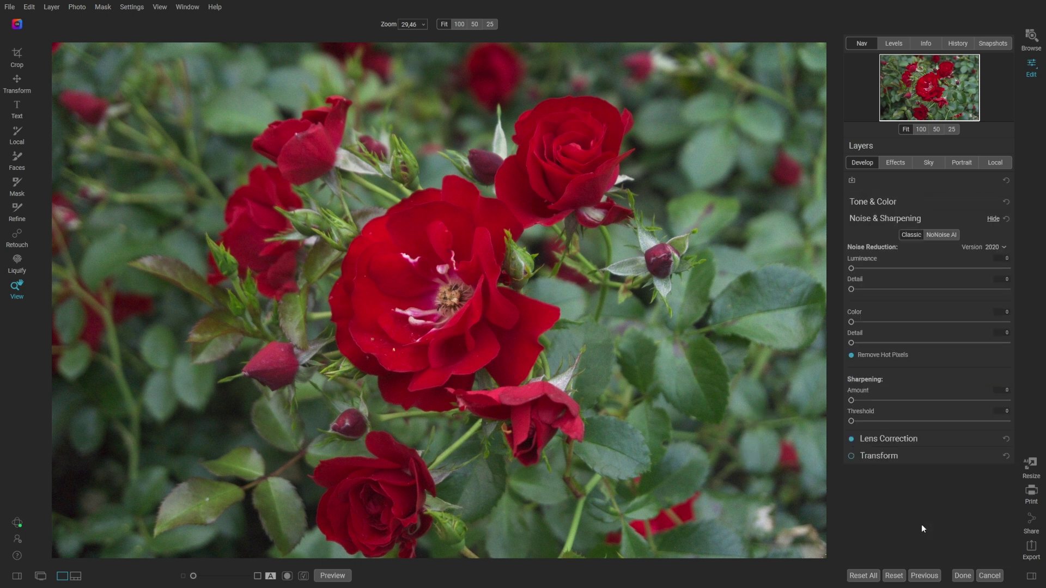
pyautogui.click(942, 238)
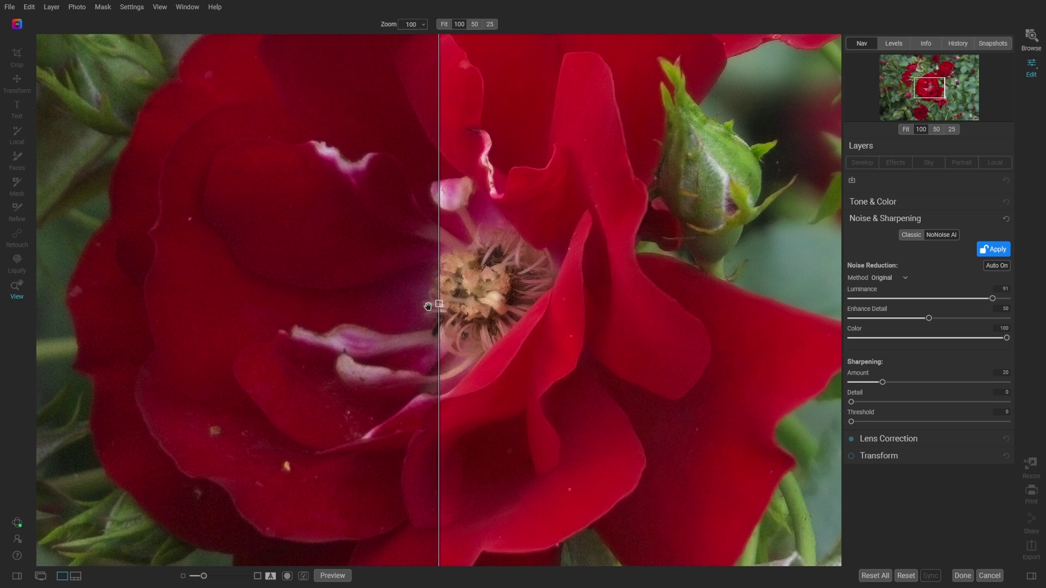
pyautogui.moveTo(440, 304); pyautogui.dragTo(65, 304)
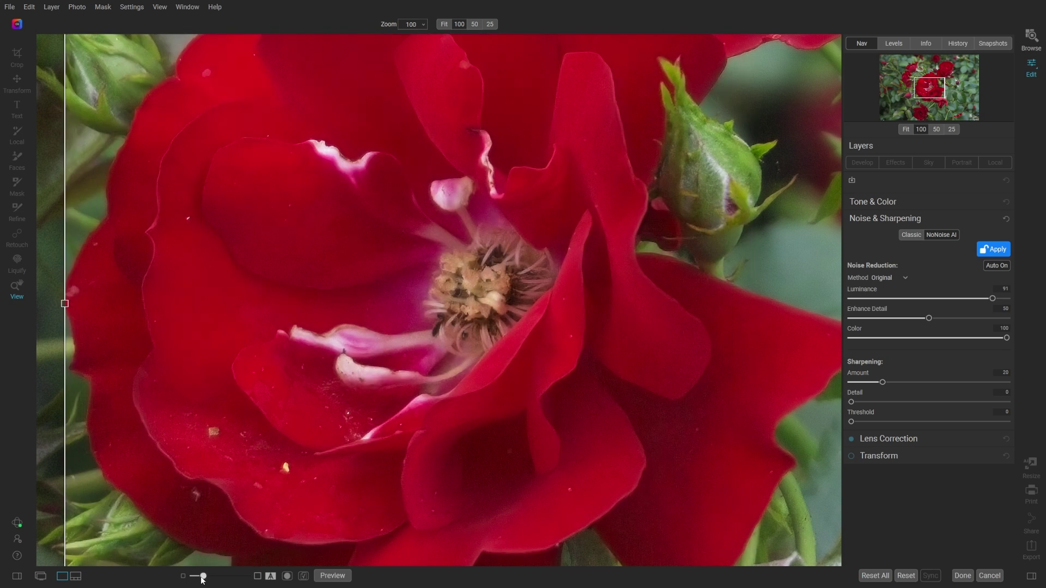
pyautogui.moveTo(202, 580); pyautogui.dragTo(192, 579)
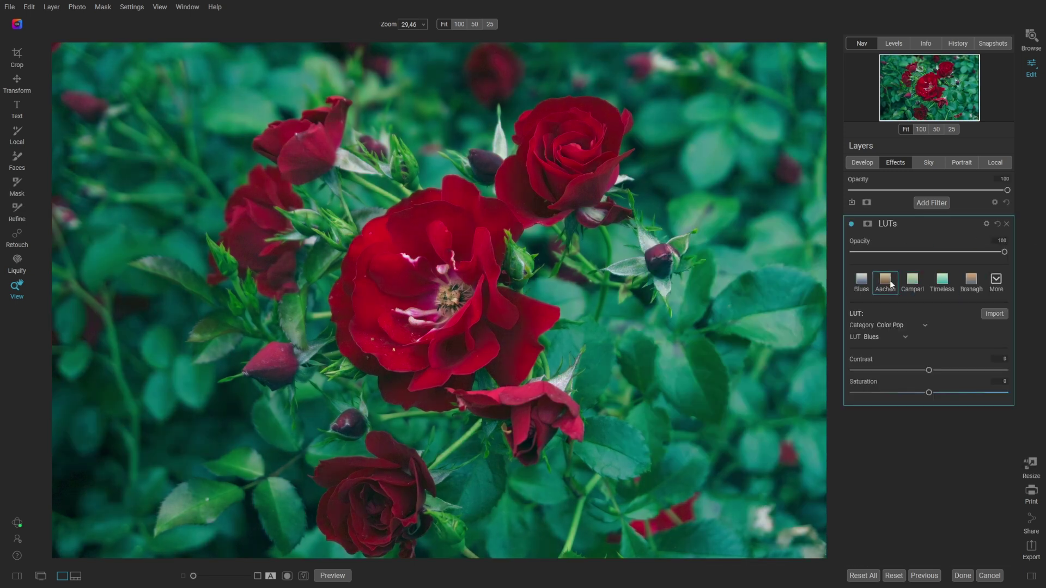
# Step: Try the Aachen, Campari, Branagh and Timeless LUTs, settling on the Platinum black-and-white LUT
pyautogui.click(889, 284)
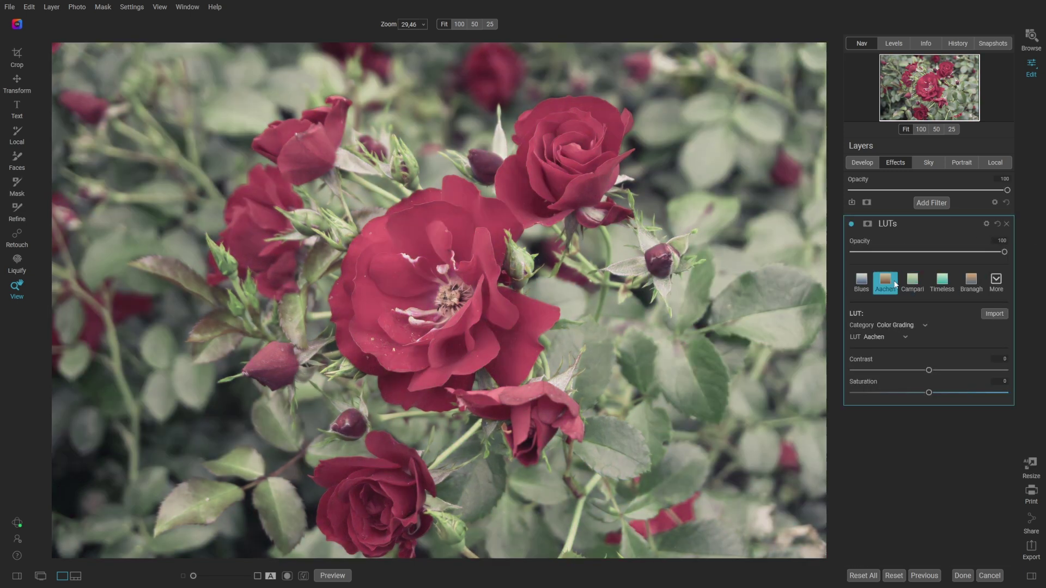
pyautogui.click(923, 282)
pyautogui.click(958, 282)
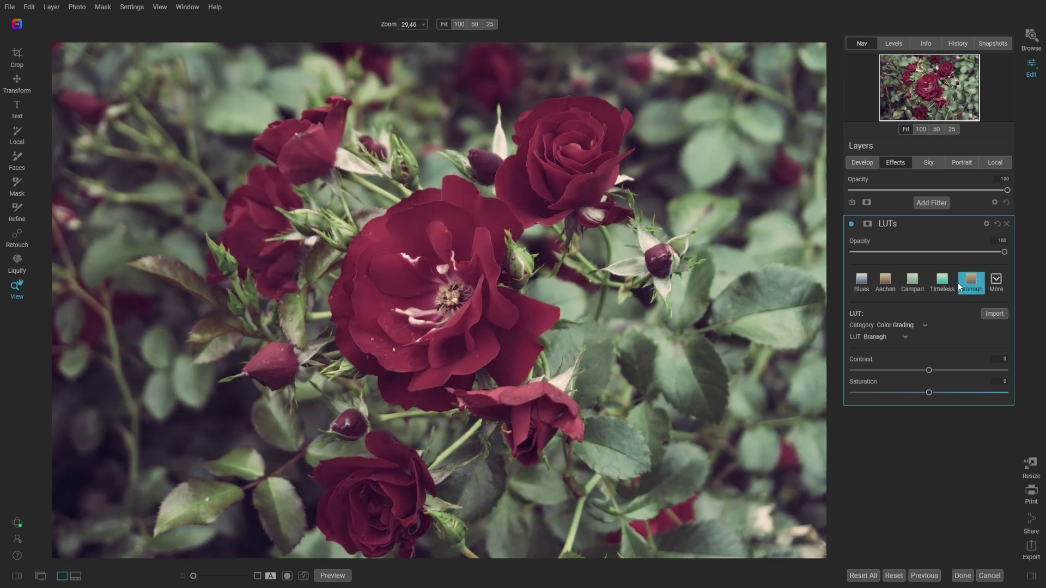
pyautogui.click(943, 287)
pyautogui.click(1000, 284)
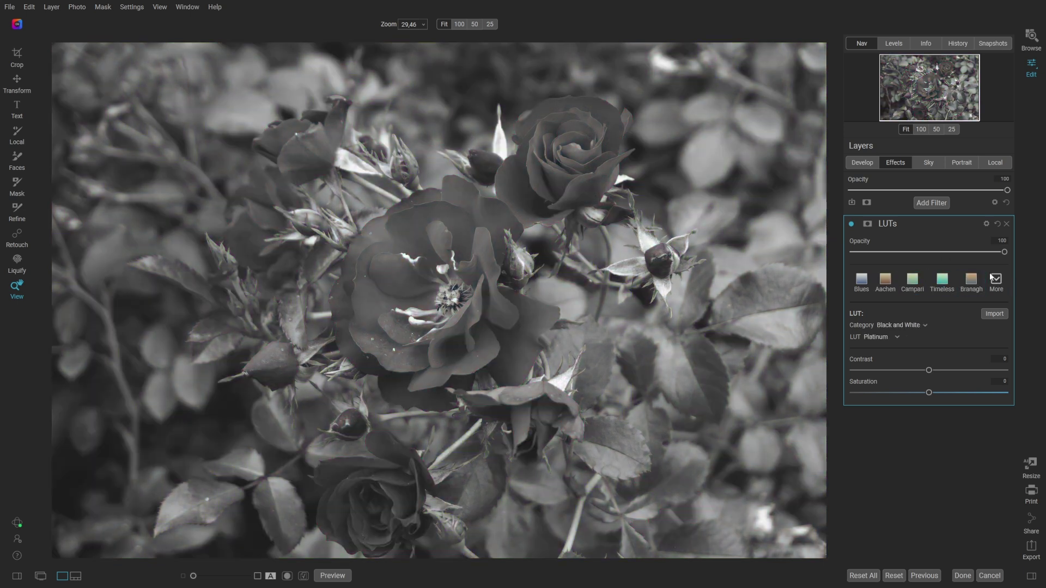
# Step: Compare the Platinum look with the original, then bring up the Filters browser
pyautogui.press('\\')
pyautogui.press('\\')
pyautogui.press('\\')
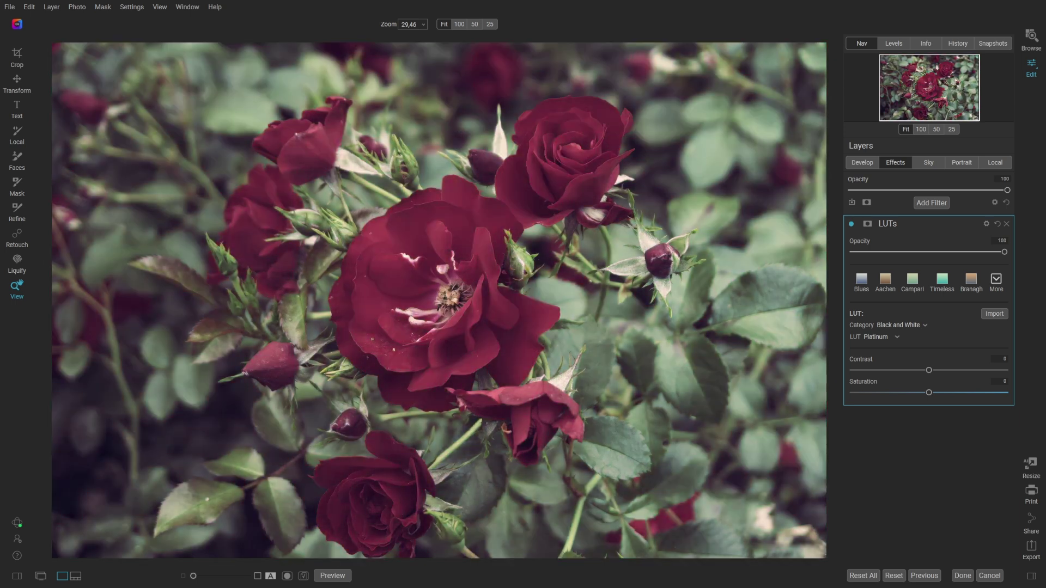
pyautogui.press('\\')
pyautogui.press('\\')
pyautogui.press('\\')
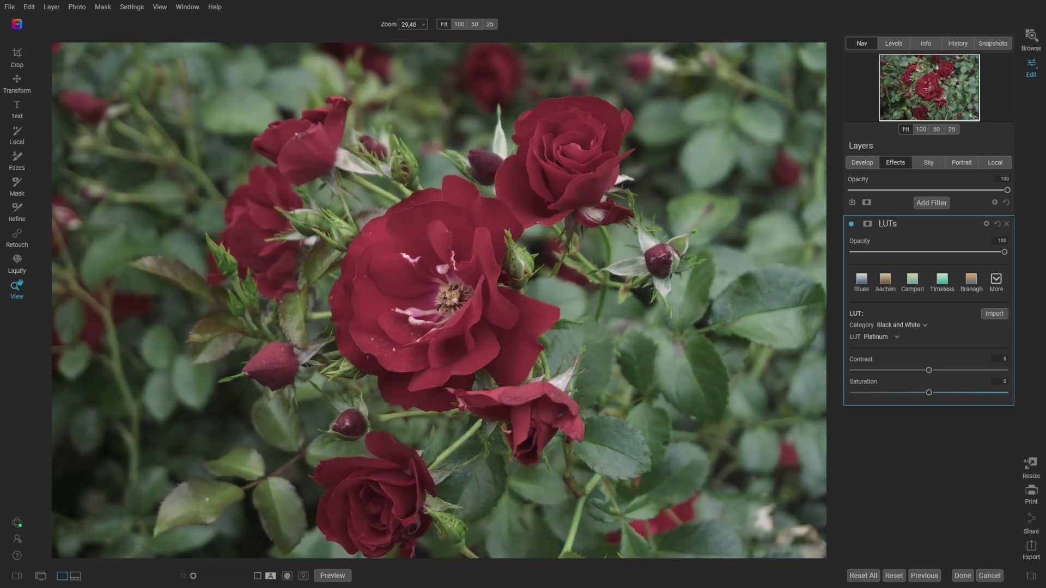
pyautogui.press('\\')
pyautogui.press('\\')
pyautogui.press('\\')
pyautogui.press('\\')
pyautogui.press('\\')
pyautogui.press('\\')
pyautogui.press('\\')
pyautogui.press('\\')
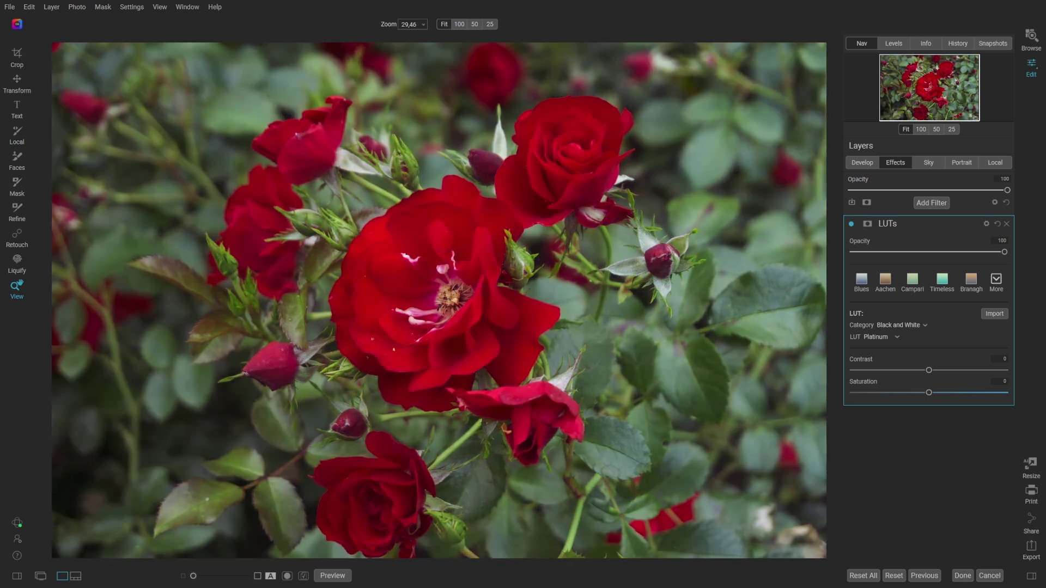
pyautogui.click(931, 203)
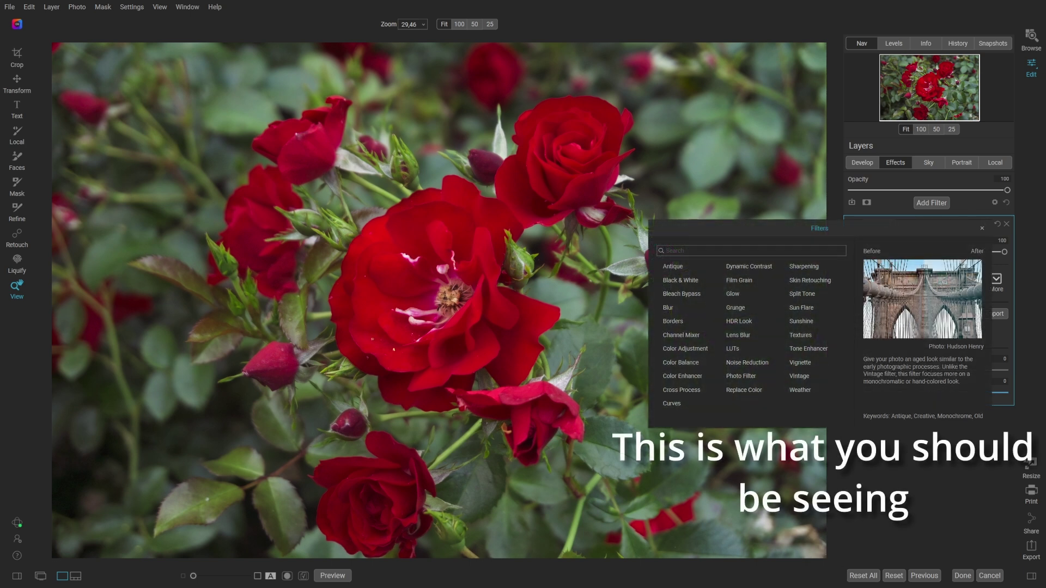
# Step: Add a Vignette with Brightness -53, Size 51, Feather 61, placed below the LUTs layer
pyautogui.click(800, 363)
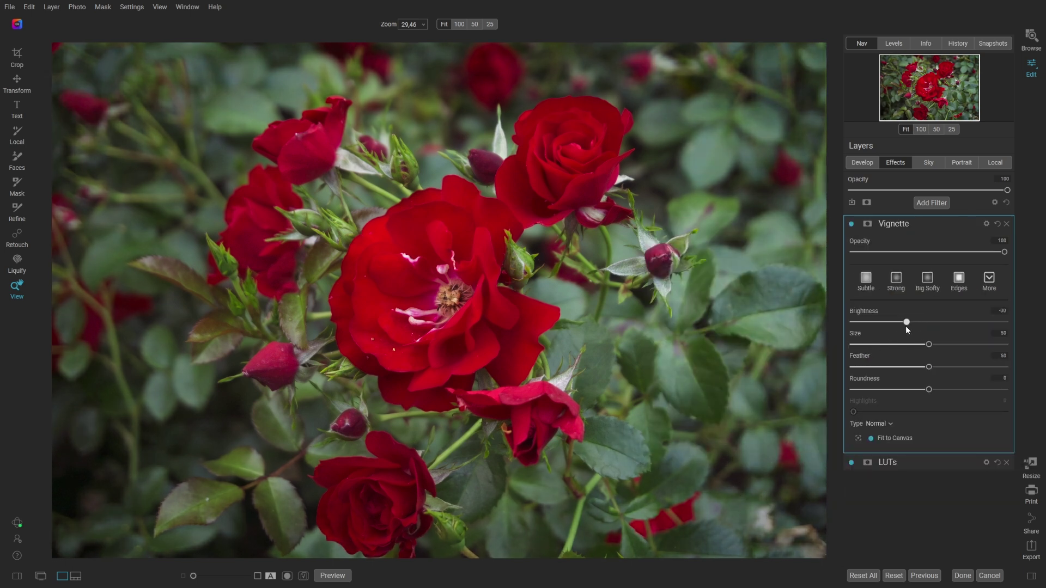
pyautogui.moveTo(906, 330); pyautogui.dragTo(888, 327)
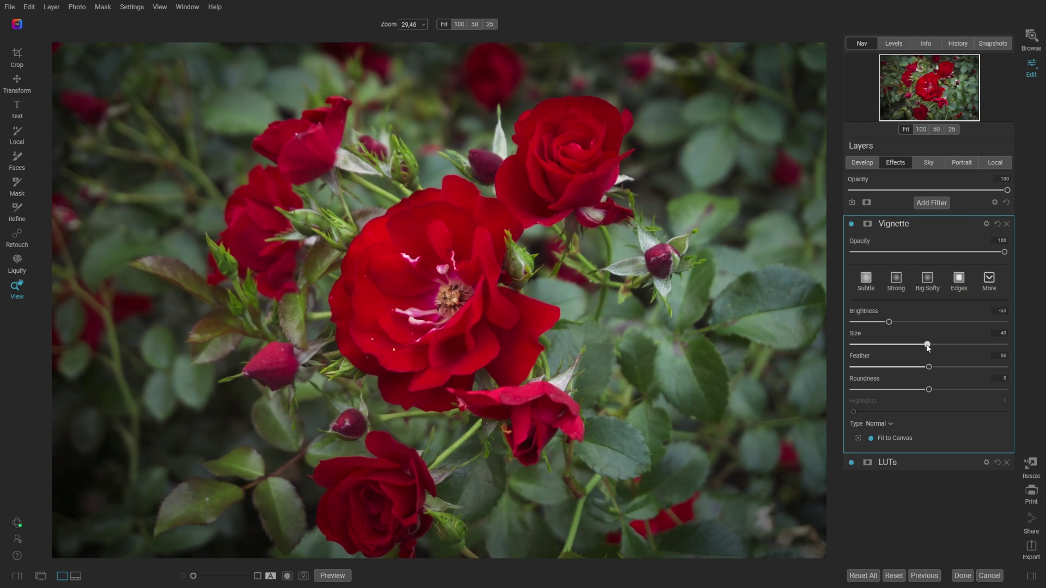
pyautogui.moveTo(925, 345); pyautogui.dragTo(945, 368)
pyautogui.moveTo(902, 224); pyautogui.dragTo(883, 243)
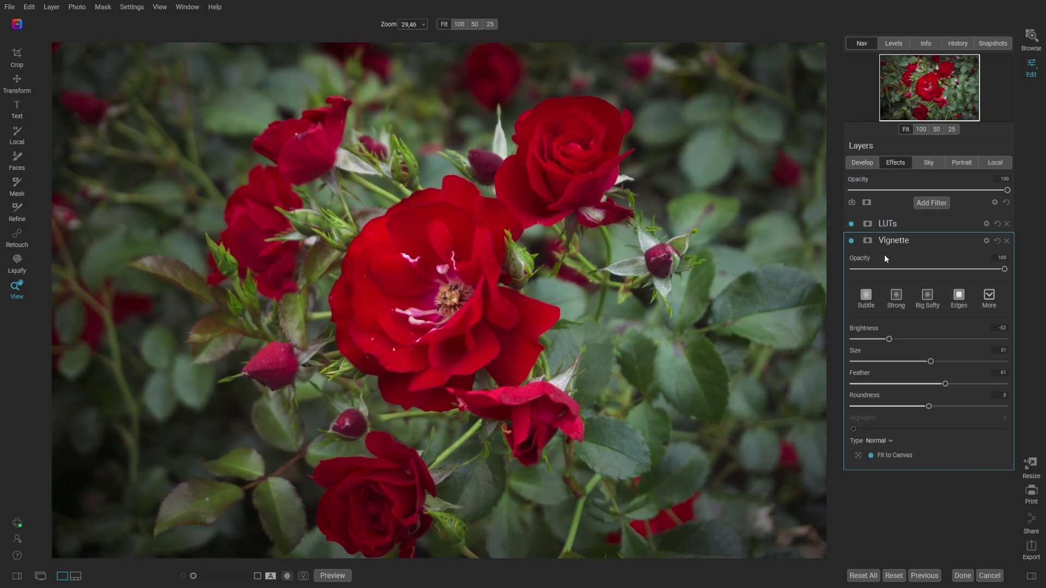
# Step: Expand the LUTs layer, try Aachen and Campari, and apply the warm Timeless LUT
pyautogui.click(891, 225)
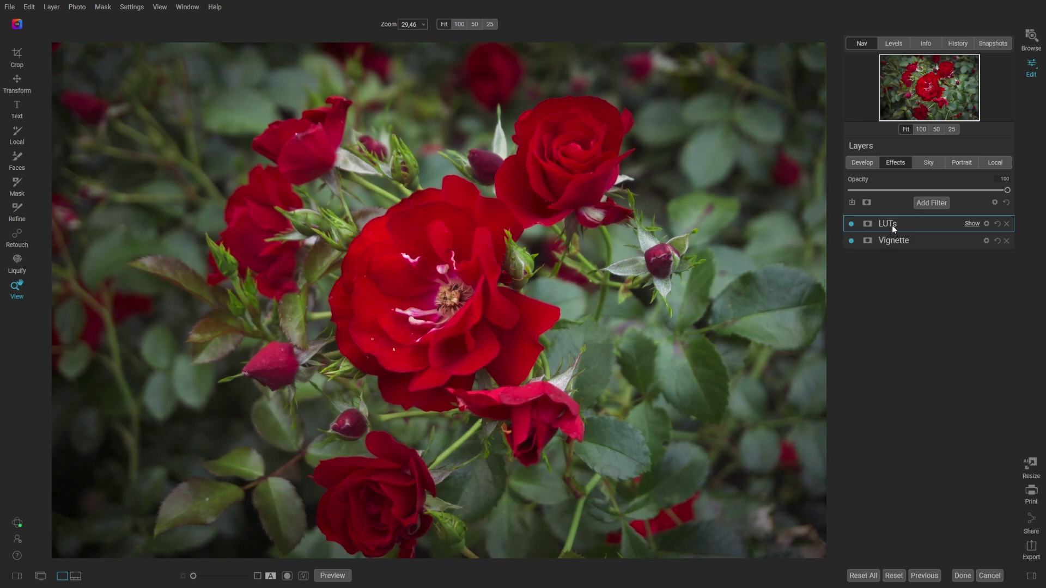
pyautogui.click(891, 224)
pyautogui.click(894, 280)
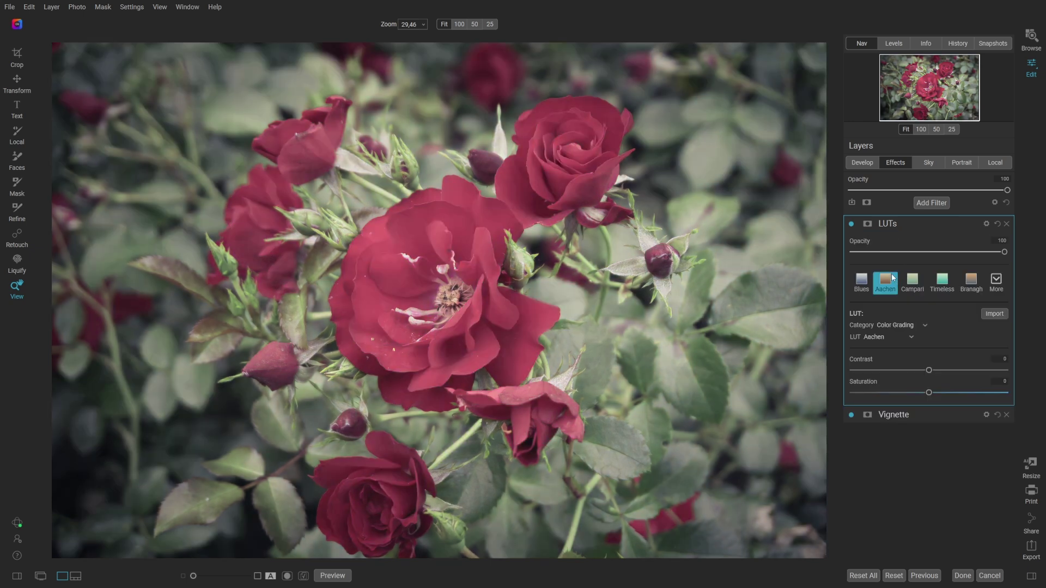
pyautogui.click(913, 281)
pyautogui.click(944, 282)
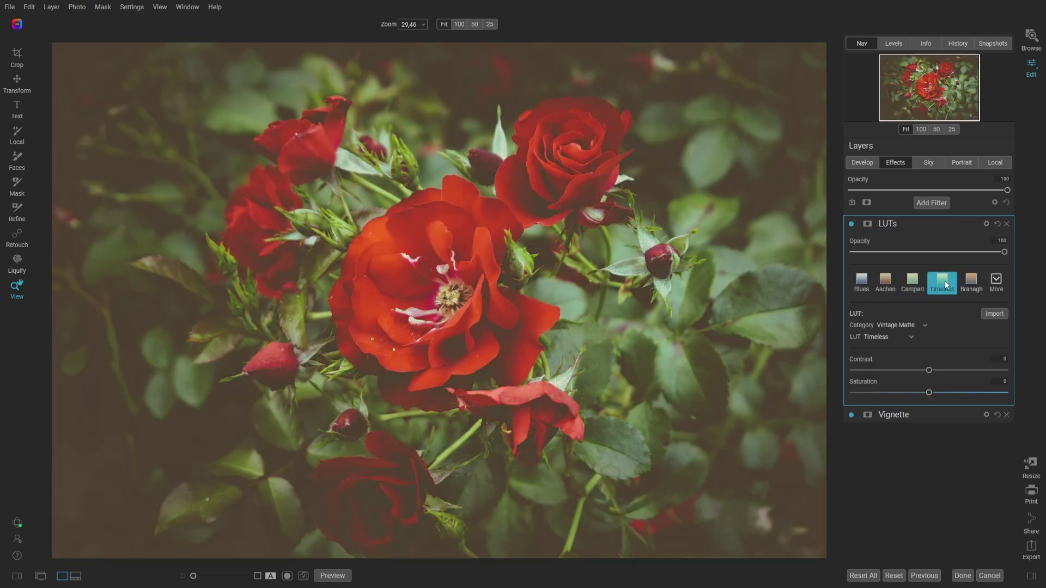
# Step: Move the Vignette above LUTs, darken it, soften its feather, then reorder it among the layers
pyautogui.moveTo(899, 418); pyautogui.dragTo(875, 217)
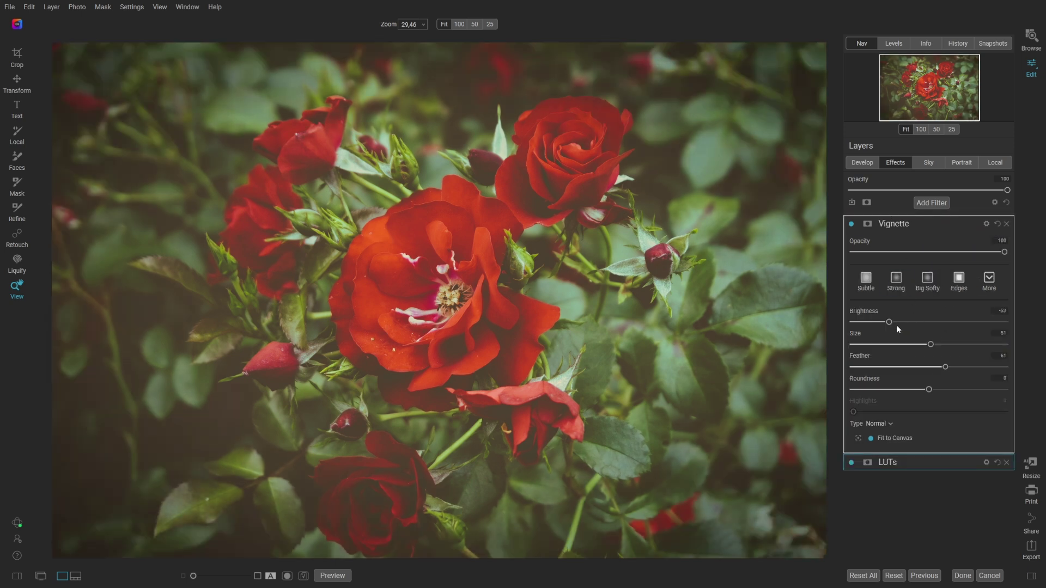
pyautogui.moveTo(889, 323)
pyautogui.mouseDown()
pyautogui.moveTo(867, 326)
pyautogui.moveTo(875, 330)
pyautogui.mouseUp()
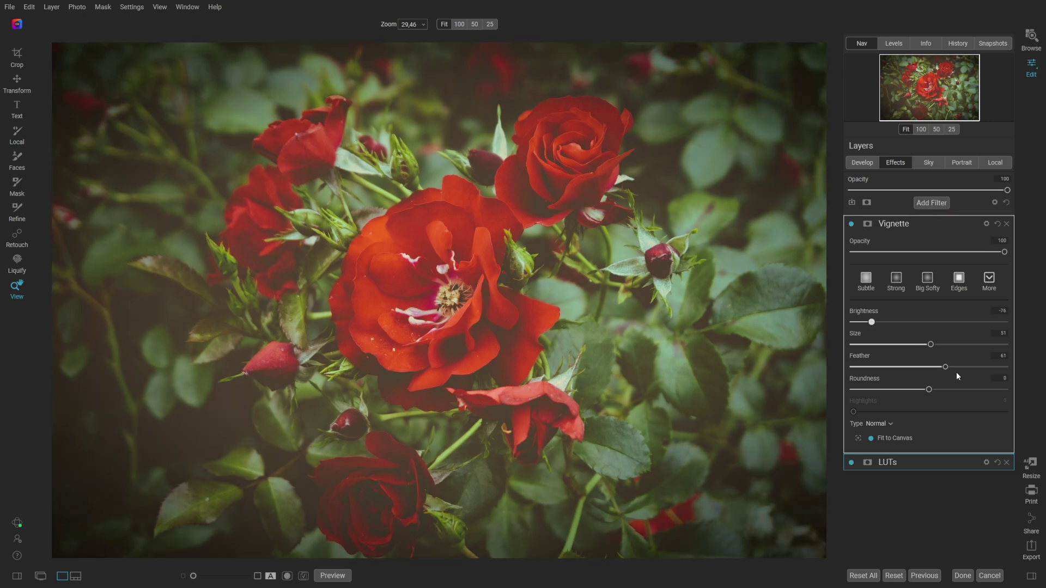
pyautogui.moveTo(946, 371); pyautogui.dragTo(918, 351)
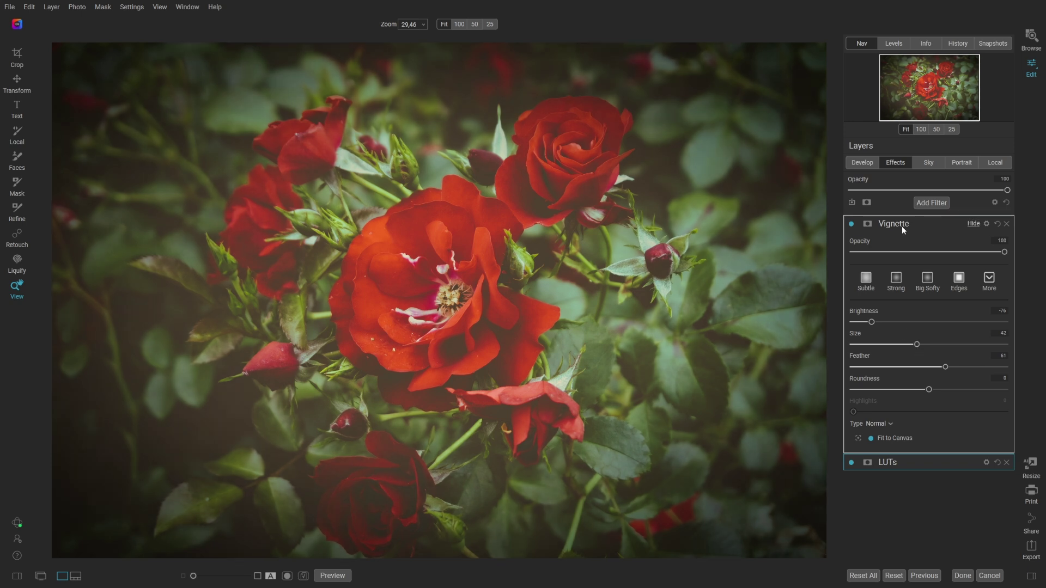
pyautogui.moveTo(894, 224)
pyautogui.mouseDown()
pyautogui.moveTo(905, 397)
pyautogui.moveTo(887, 243)
pyautogui.mouseUp()
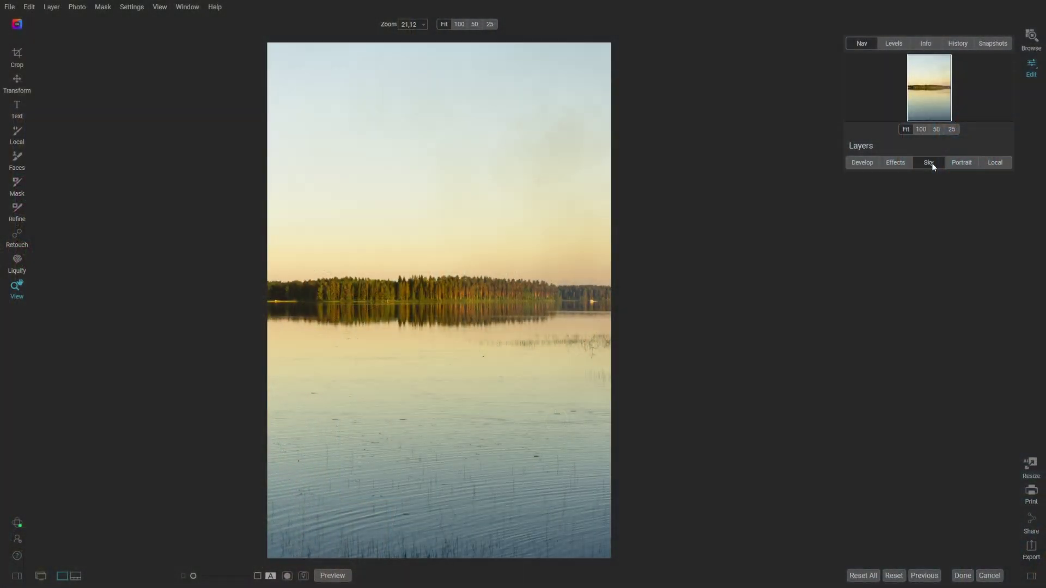
# Step: Open the Sky settings and apply the Clouds preset in Sky Swap AI
pyautogui.click(929, 163)
pyautogui.scroll(3, 892, 209)
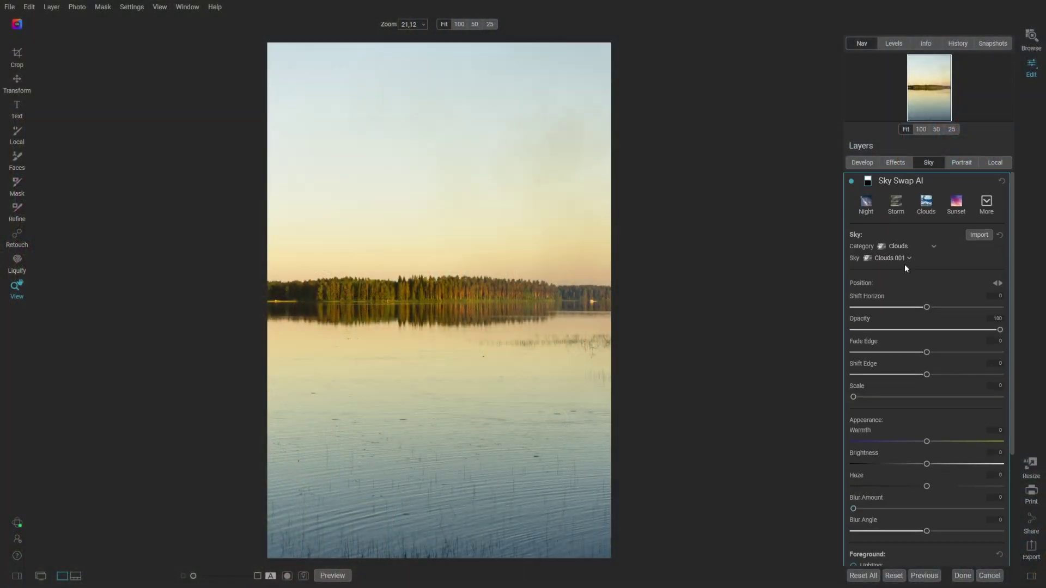
pyautogui.click(931, 204)
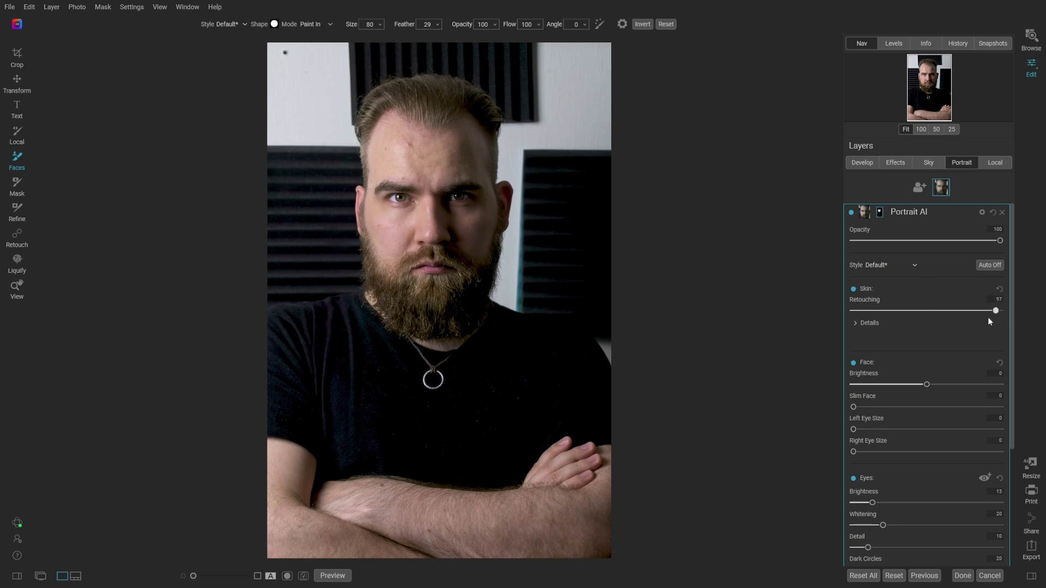
# Step: Zoom in on the face and set Skin Details: Blemishes 34, Detail 100, Smoothing 6, Texture 100, Shine 93
pyautogui.moveTo(193, 576); pyautogui.dragTo(194, 576)
pyautogui.click(17, 288)
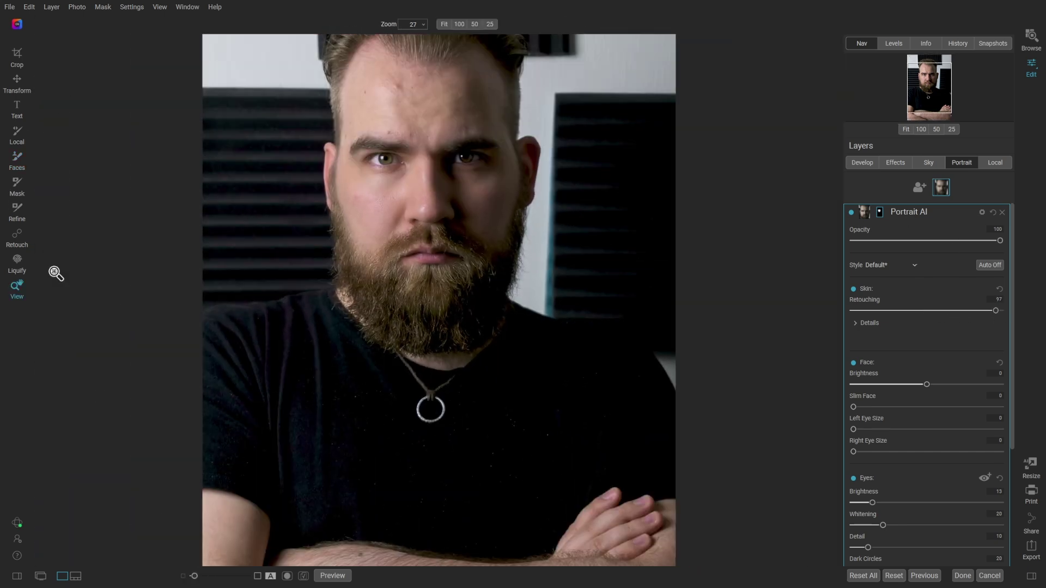
pyautogui.moveTo(252, 224); pyautogui.dragTo(282, 299)
pyautogui.click(857, 323)
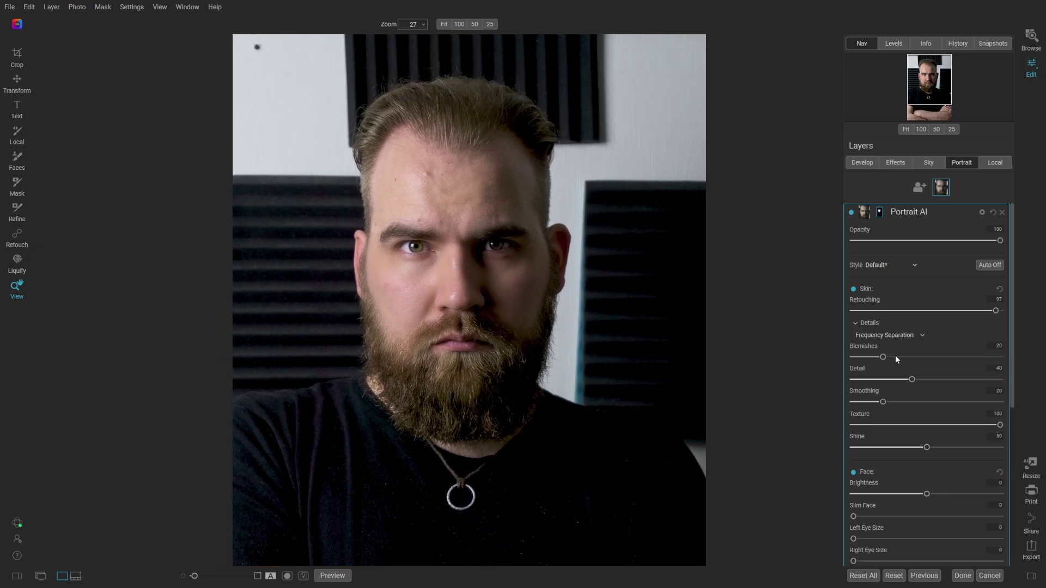
pyautogui.moveTo(1000, 358); pyautogui.dragTo(903, 358)
pyautogui.moveTo(912, 379); pyautogui.dragTo(1044, 385)
pyautogui.moveTo(878, 406)
pyautogui.mouseDown()
pyautogui.moveTo(951, 406)
pyautogui.moveTo(873, 410)
pyautogui.mouseUp()
pyautogui.moveTo(1001, 426)
pyautogui.mouseDown()
pyautogui.moveTo(845, 428)
pyautogui.moveTo(1002, 426)
pyautogui.mouseUp()
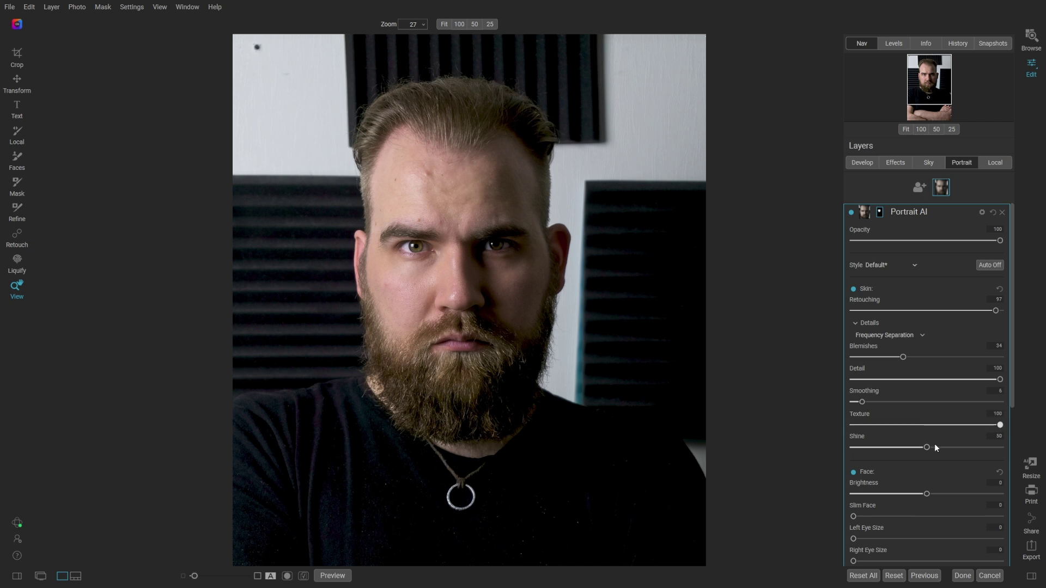
pyautogui.moveTo(934, 448); pyautogui.dragTo(990, 450)
# Step: Reopen the skin detail settings and raise the blemish removal strength
pyautogui.click(879, 212)
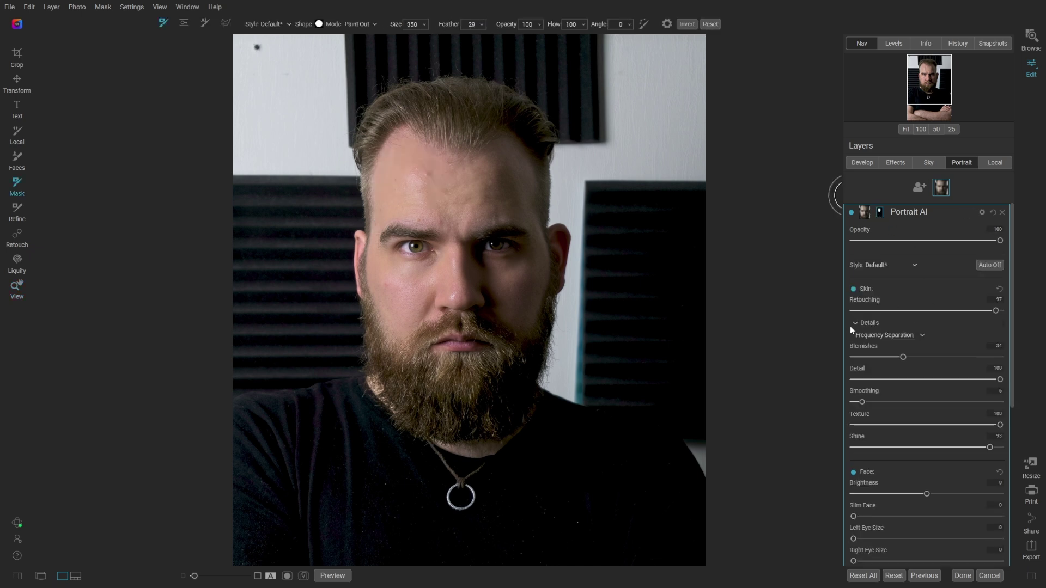
pyautogui.click(855, 323)
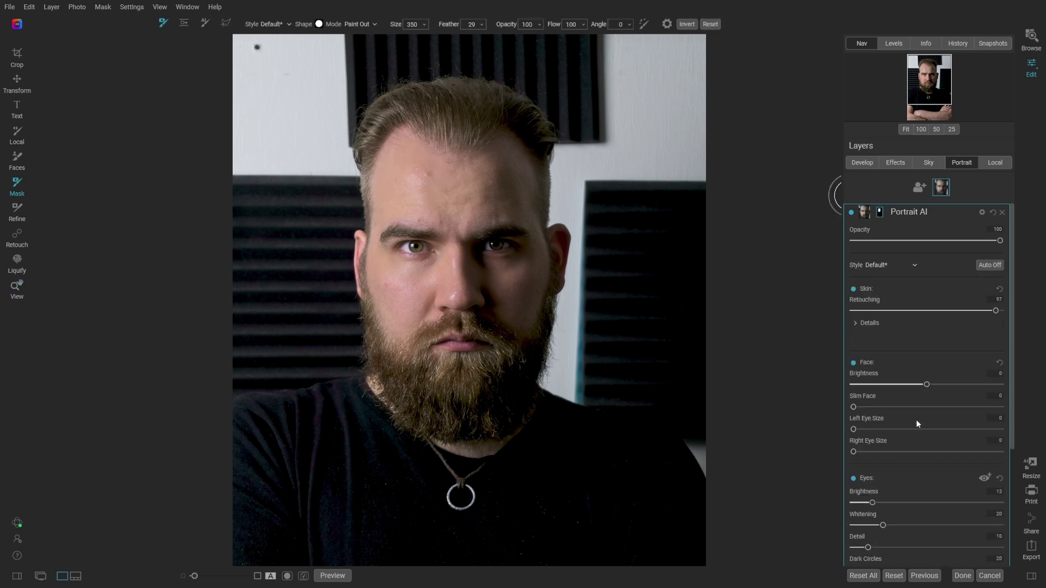
pyautogui.click(855, 323)
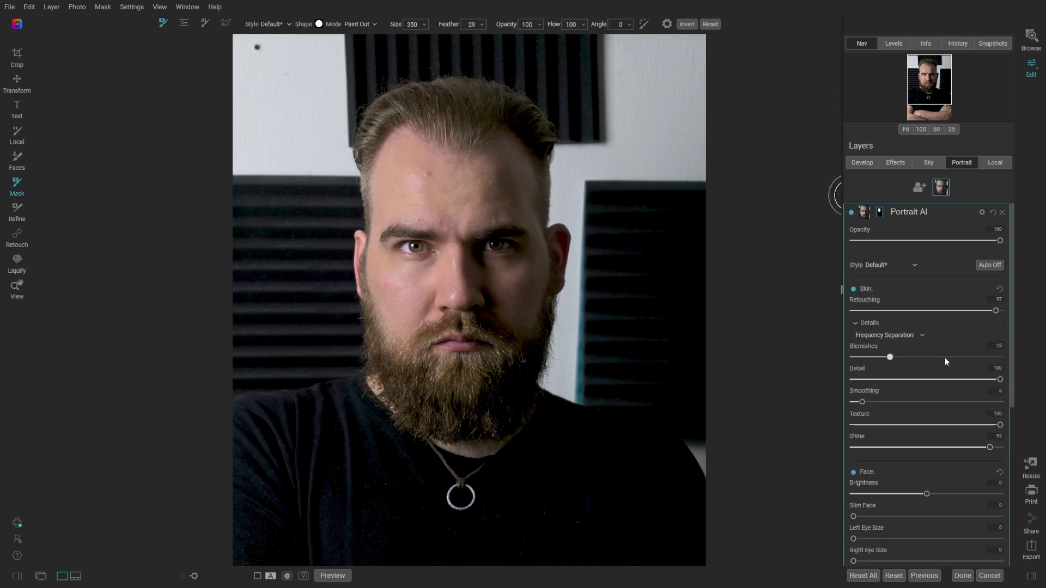
pyautogui.moveTo(987, 357)
pyautogui.mouseDown()
pyautogui.moveTo(1002, 358)
pyautogui.moveTo(970, 369)
pyautogui.mouseUp()
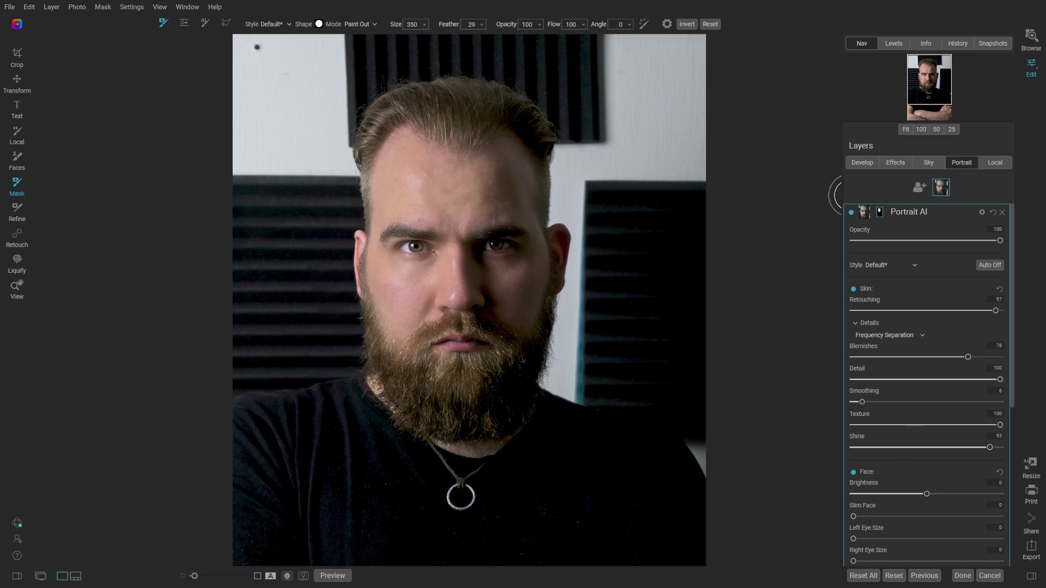
# Step: Experiment with face slimming and eye enlargement, ending with right eye enlargement at 18
pyautogui.scroll(-4, 927, 381)
pyautogui.moveTo(853, 390); pyautogui.dragTo(1024, 399)
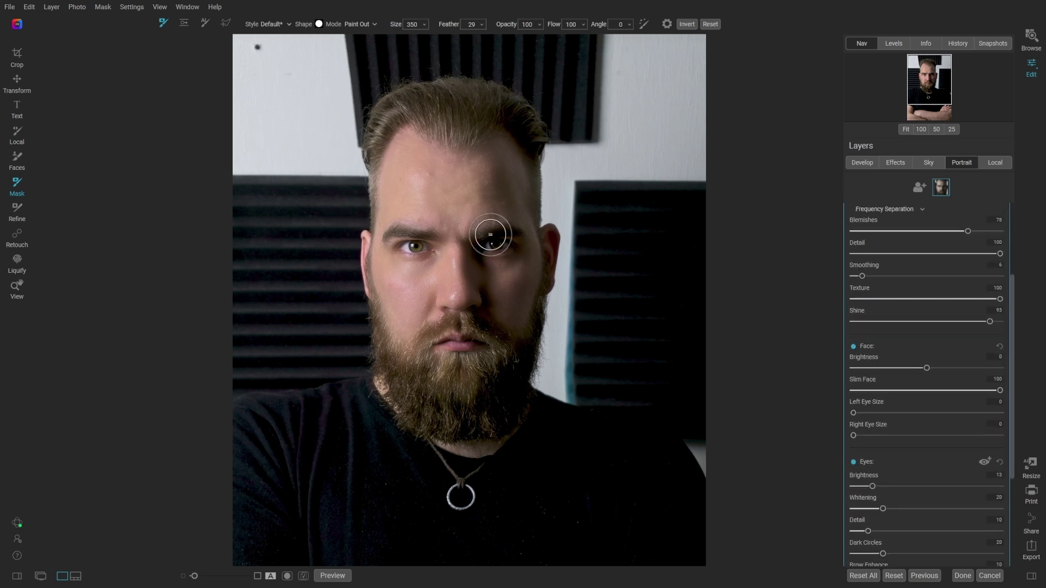
pyautogui.hotkey('ctrl', 'z')
pyautogui.click(970, 413)
pyautogui.moveTo(970, 417); pyautogui.dragTo(1003, 414)
pyautogui.moveTo(854, 435); pyautogui.dragTo(1005, 436)
pyautogui.moveTo(854, 390)
pyautogui.mouseDown()
pyautogui.moveTo(1002, 392)
pyautogui.moveTo(841, 401)
pyautogui.mouseUp()
pyautogui.moveTo(1000, 412); pyautogui.dragTo(809, 414)
pyautogui.moveTo(1000, 435); pyautogui.dragTo(813, 435)
# Step: Brighten the eyes to 51, sharpen eye detail, reduce dark circles, and set Brow Enhance to 53
pyautogui.moveTo(872, 487); pyautogui.dragTo(929, 501)
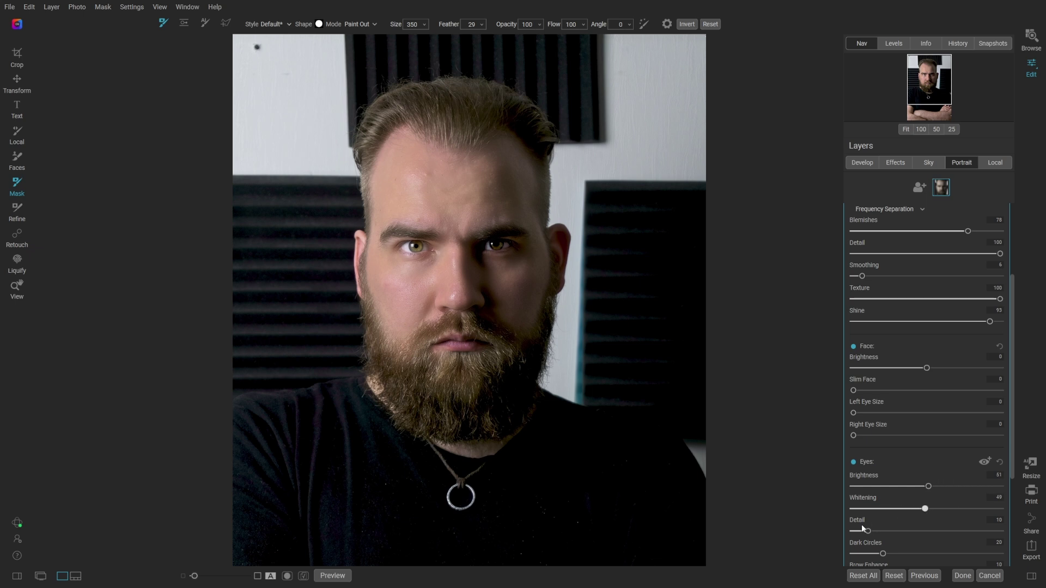
pyautogui.moveTo(914, 536); pyautogui.dragTo(973, 536)
pyautogui.moveTo(871, 551); pyautogui.dragTo(953, 553)
pyautogui.scroll(-3, 896, 435)
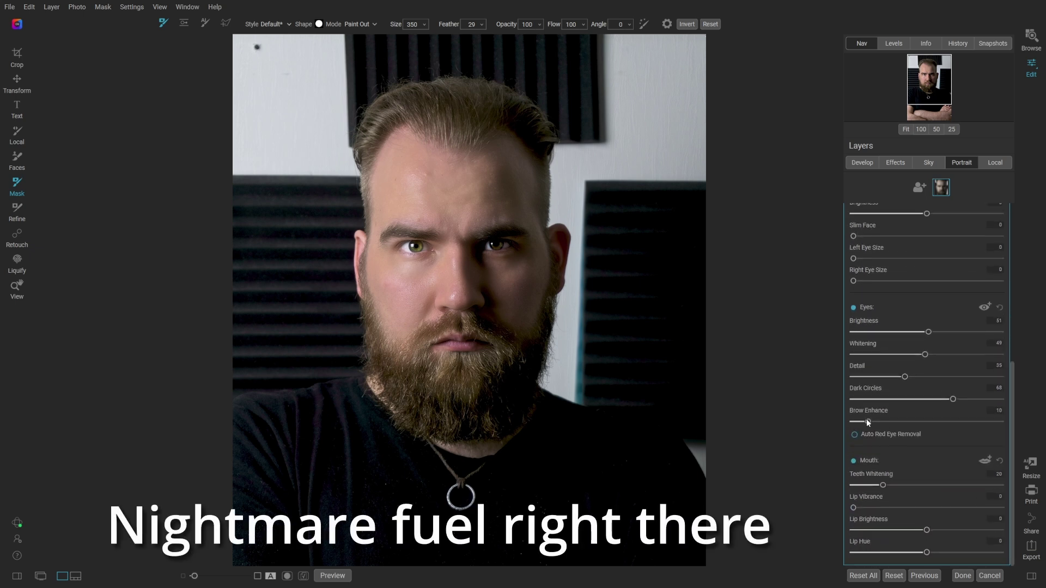
pyautogui.moveTo(868, 422); pyautogui.dragTo(932, 434)
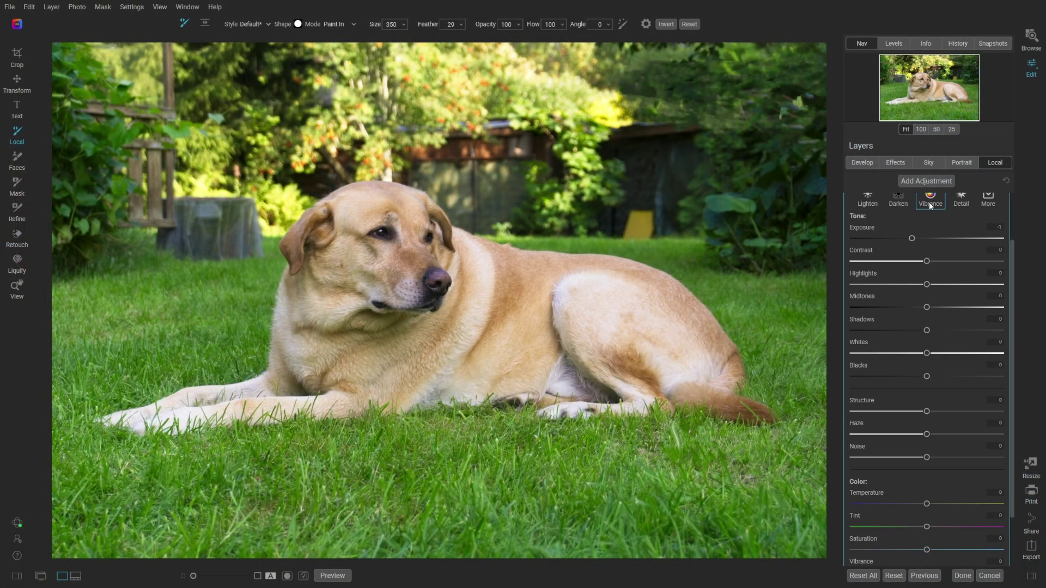
# Step: Expand the local adjustment's mask controls and pick the AI Quick Mask brush (Mode Drop, Size 150)
pyautogui.click(867, 202)
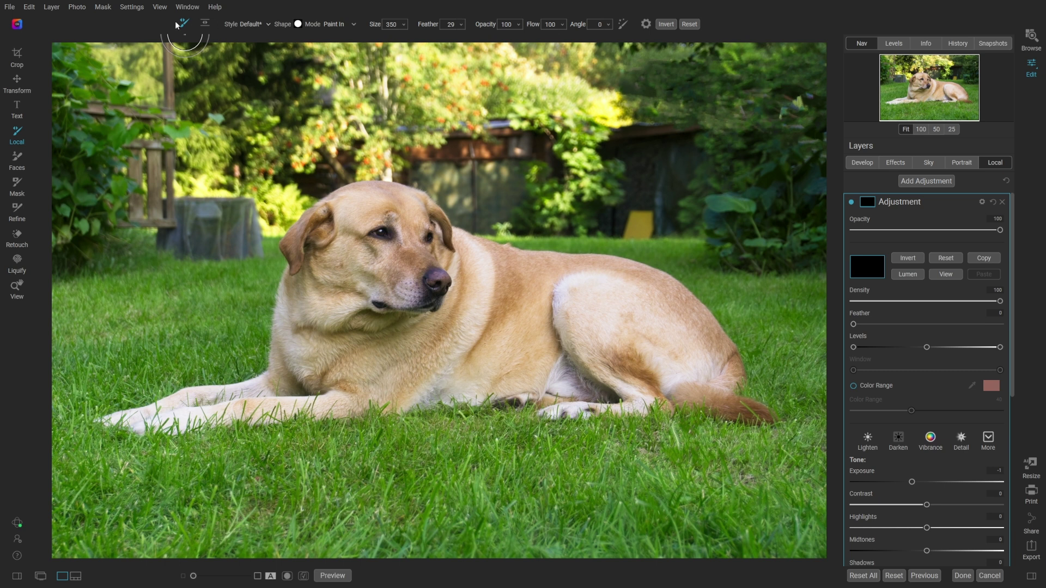
pyautogui.click(18, 186)
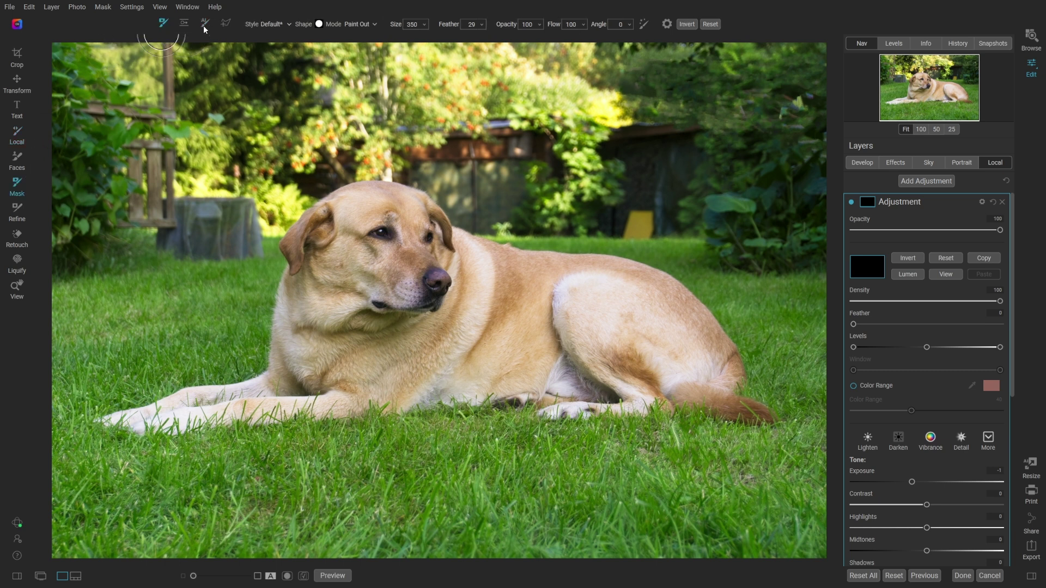
pyautogui.click(206, 23)
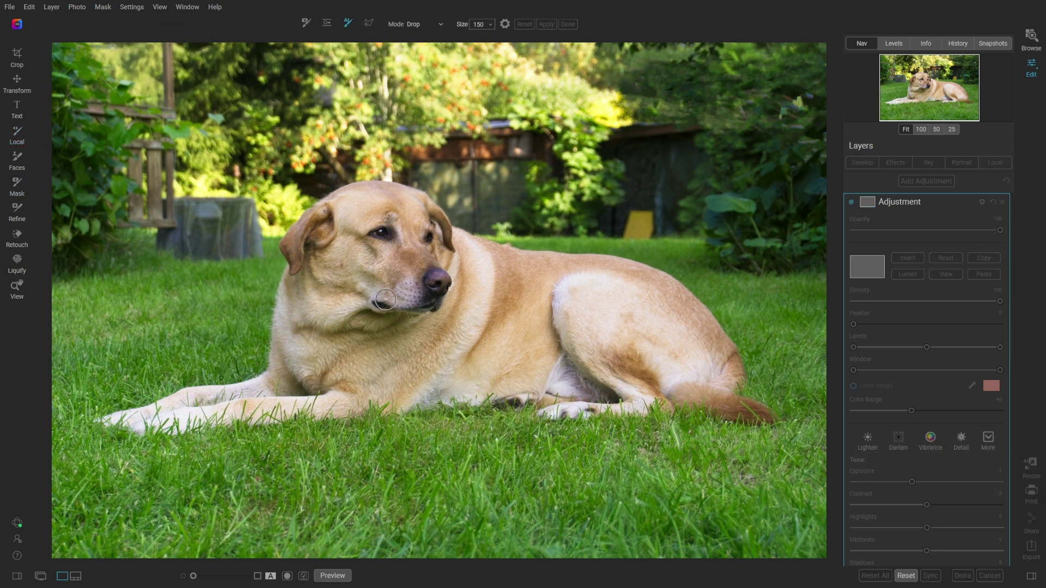
# Step: Paint green Keep strokes over the dog's front leg, head and body
pyautogui.click(441, 24)
pyautogui.click(428, 46)
pyautogui.moveTo(140, 416)
pyautogui.mouseDown()
pyautogui.moveTo(220, 394)
pyautogui.moveTo(350, 402)
pyautogui.moveTo(420, 371)
pyautogui.moveTo(460, 369)
pyautogui.moveTo(517, 390)
pyautogui.moveTo(627, 384)
pyautogui.moveTo(639, 394)
pyautogui.moveTo(629, 399)
pyautogui.moveTo(582, 404)
pyautogui.moveTo(667, 379)
pyautogui.moveTo(697, 390)
pyautogui.moveTo(713, 375)
pyautogui.moveTo(714, 347)
pyautogui.moveTo(665, 299)
pyautogui.moveTo(453, 252)
pyautogui.moveTo(423, 214)
pyautogui.moveTo(396, 204)
pyautogui.moveTo(429, 208)
pyautogui.moveTo(440, 220)
pyautogui.moveTo(358, 196)
pyautogui.moveTo(332, 200)
pyautogui.moveTo(303, 247)
pyautogui.moveTo(277, 351)
pyautogui.moveTo(280, 376)
pyautogui.moveTo(335, 372)
pyautogui.mouseUp()
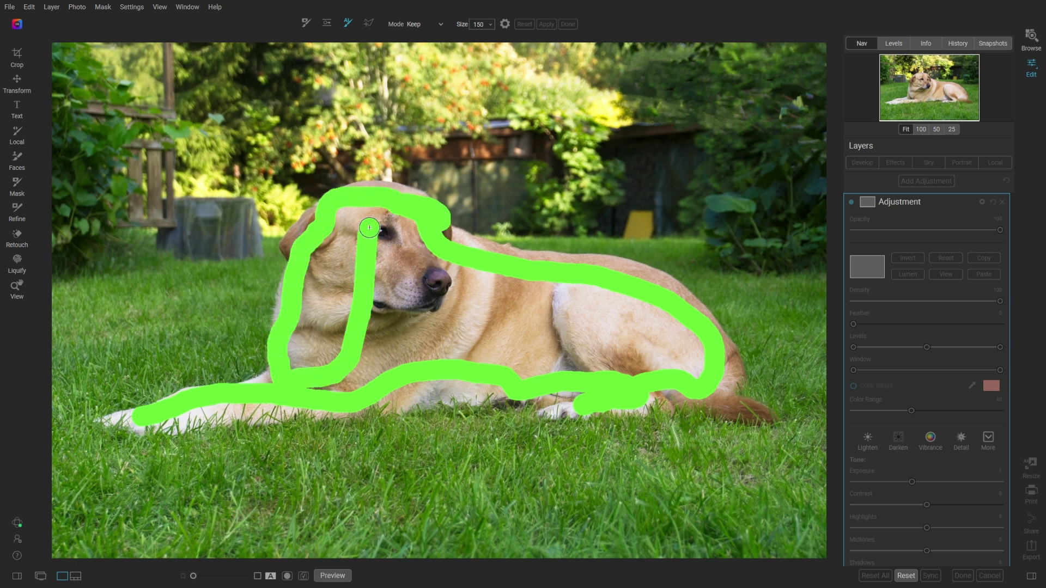
pyautogui.moveTo(370, 227)
pyautogui.mouseDown()
pyautogui.moveTo(388, 246)
pyautogui.moveTo(410, 352)
pyautogui.moveTo(495, 290)
pyautogui.moveTo(514, 352)
pyautogui.moveTo(633, 298)
pyautogui.moveTo(632, 352)
pyautogui.moveTo(639, 359)
pyautogui.moveTo(670, 337)
pyautogui.mouseUp()
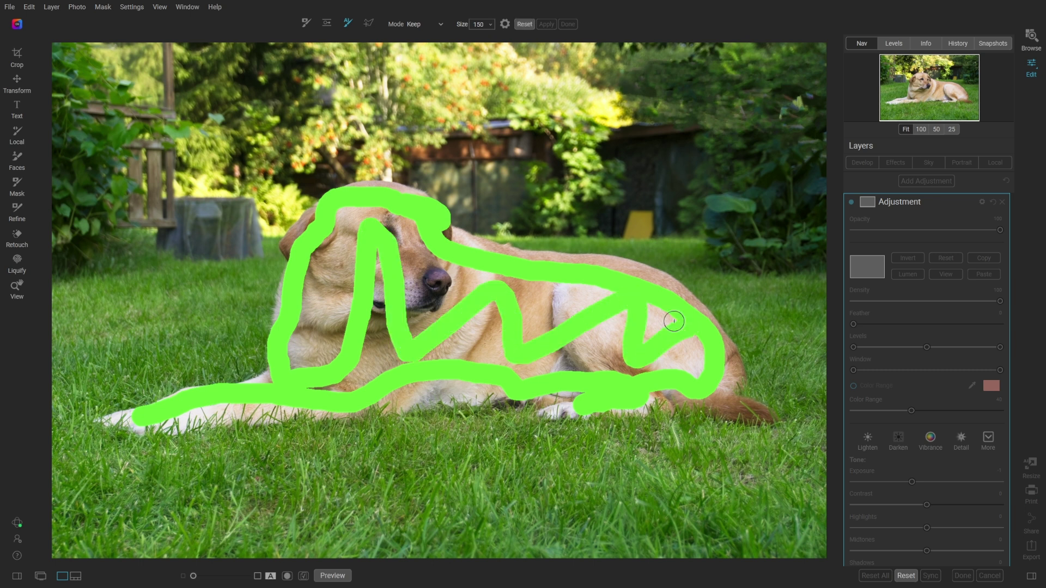
# Step: Paint red Drop strokes on the grass and background near the dog's head, then apply
pyautogui.click(441, 24)
pyautogui.click(436, 37)
pyautogui.moveTo(204, 328)
pyautogui.mouseDown()
pyautogui.moveTo(240, 229)
pyautogui.moveTo(295, 169)
pyautogui.moveTo(377, 137)
pyautogui.moveTo(491, 155)
pyautogui.moveTo(593, 189)
pyautogui.moveTo(707, 262)
pyautogui.moveTo(789, 361)
pyautogui.moveTo(804, 428)
pyautogui.moveTo(779, 469)
pyautogui.moveTo(620, 456)
pyautogui.moveTo(217, 487)
pyautogui.moveTo(147, 483)
pyautogui.moveTo(53, 428)
pyautogui.moveTo(79, 395)
pyautogui.moveTo(166, 352)
pyautogui.mouseUp()
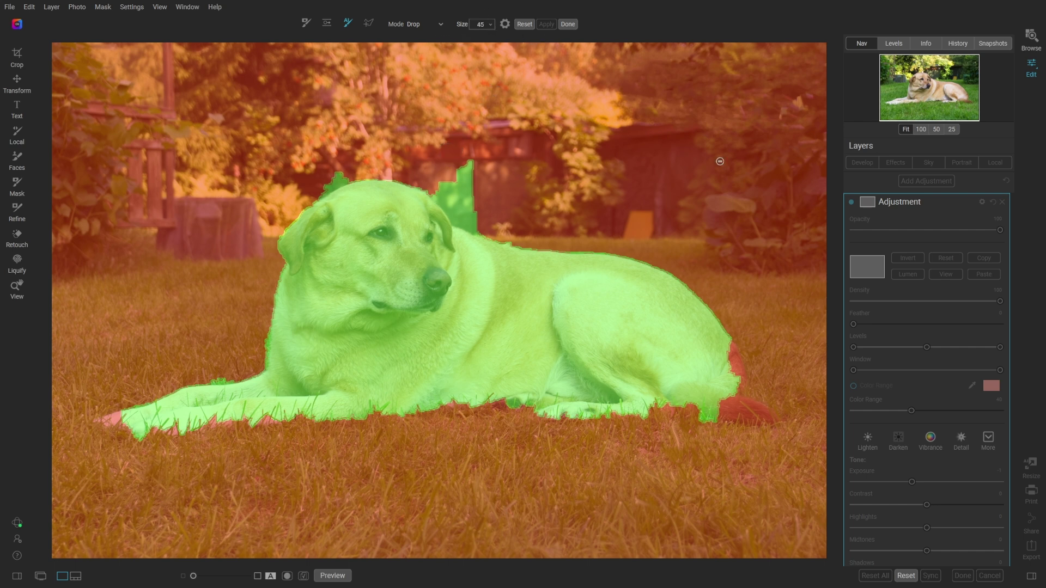
pyautogui.moveTo(467, 219); pyautogui.dragTo(485, 225)
pyautogui.moveTo(357, 168); pyautogui.dragTo(343, 177)
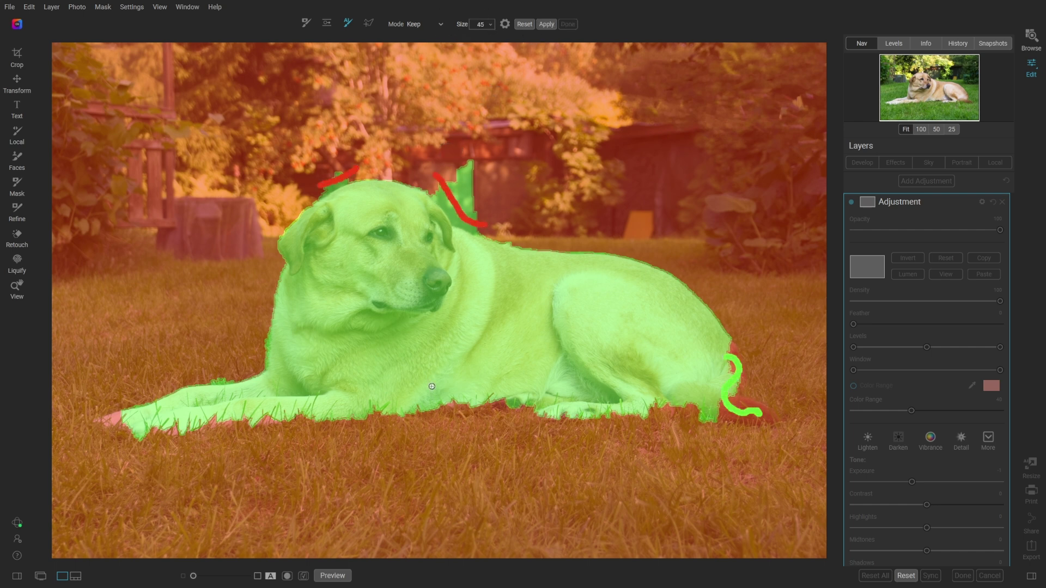
pyautogui.click(547, 24)
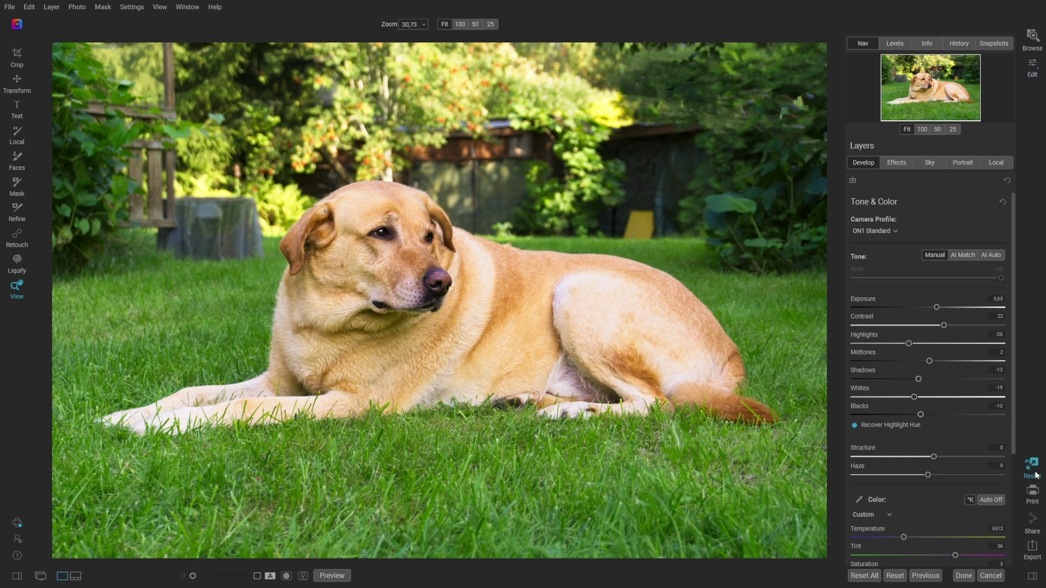
# Step: Show Resize's Photo Size (5754 × 3835 px) and Settings with the Resize AI 2022 method
pyautogui.click(1035, 473)
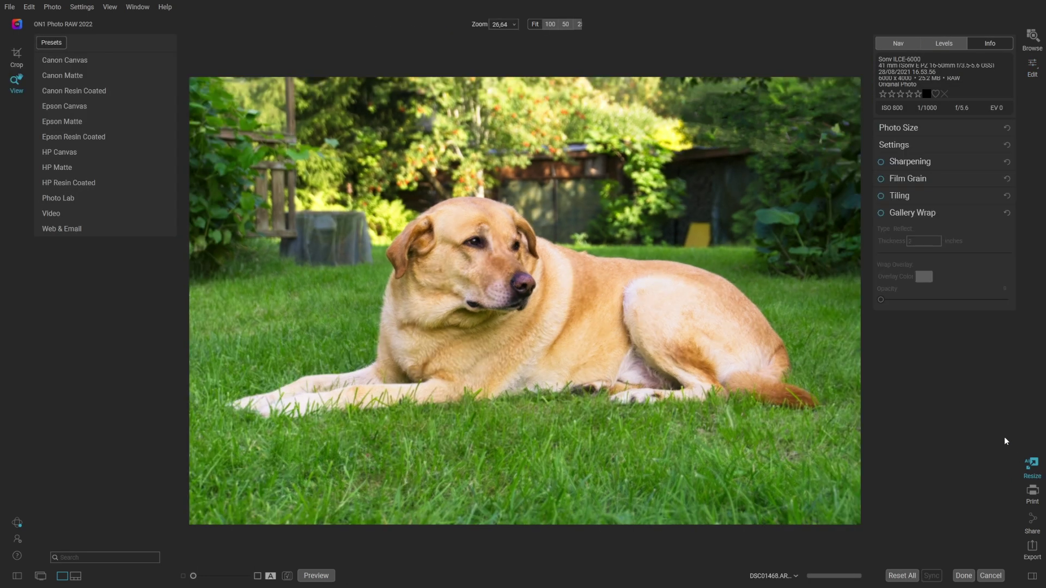
pyautogui.click(923, 127)
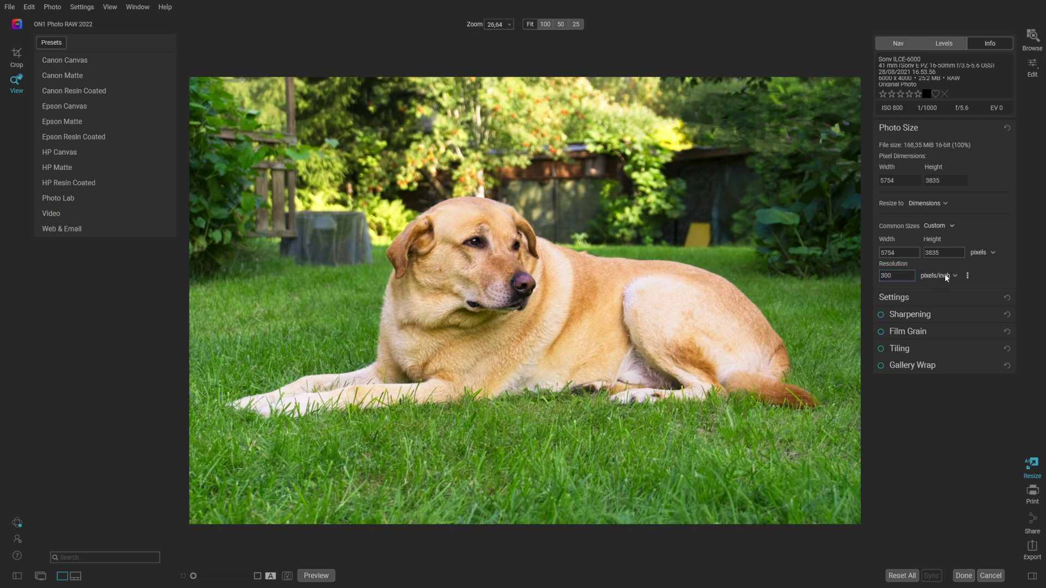
pyautogui.click(991, 297)
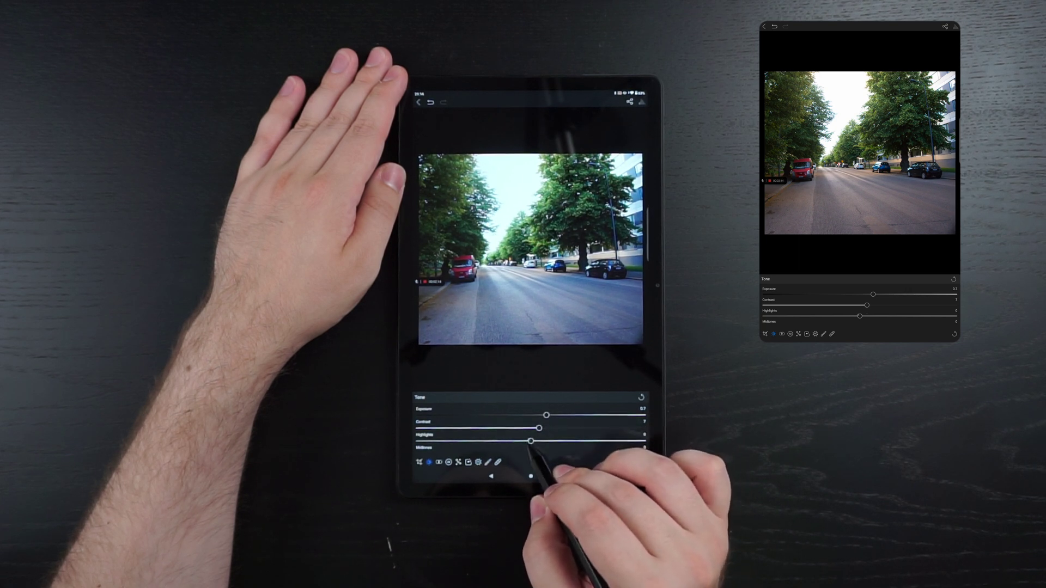
# Step: Lower the street photo's highlights and raise midtones to 10
pyautogui.moveTo(520, 441); pyautogui.dragTo(438, 441)
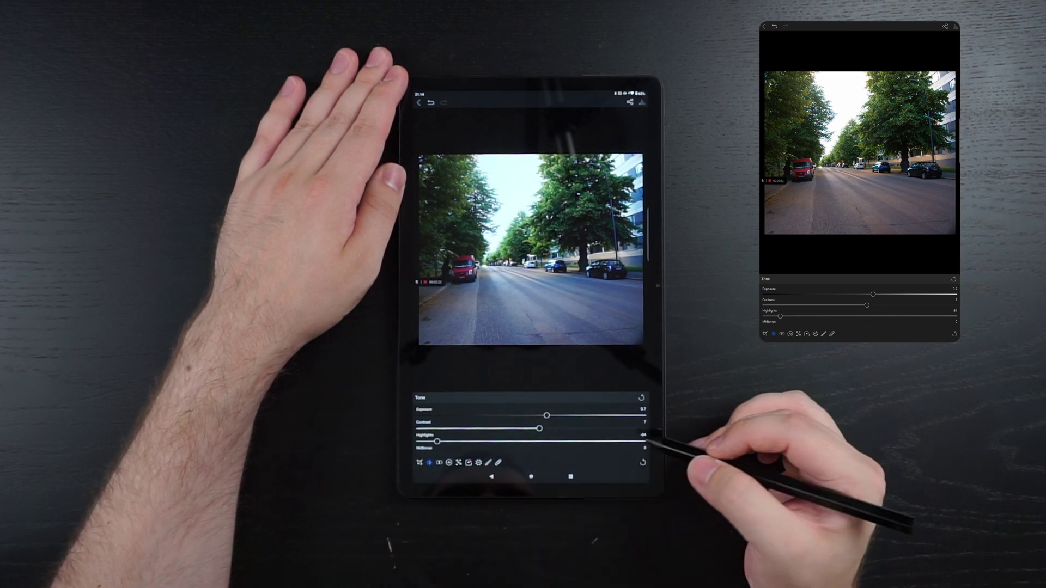
pyautogui.moveTo(635, 443); pyautogui.dragTo(613, 415)
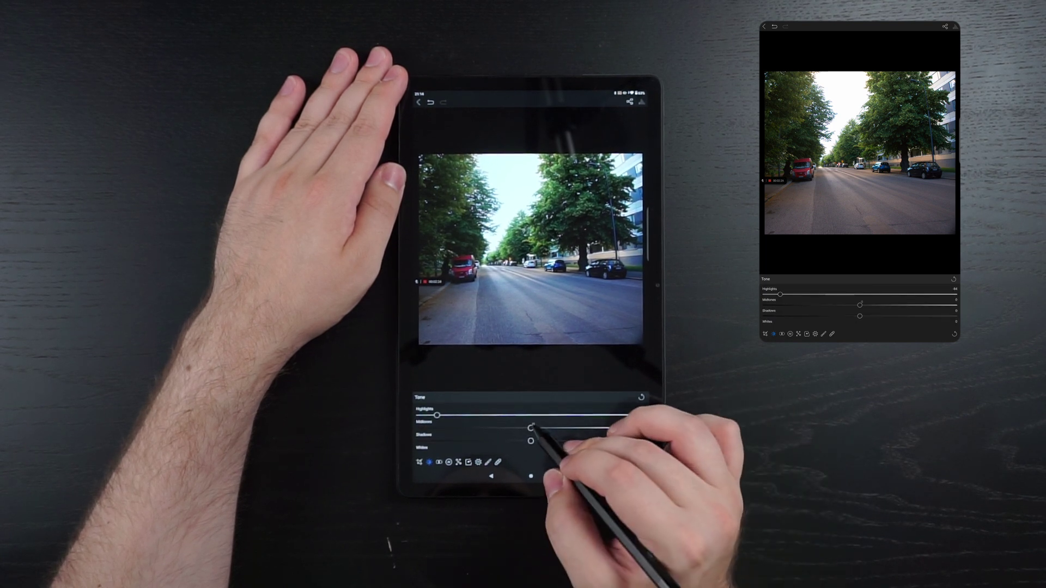
pyautogui.moveTo(532, 428); pyautogui.dragTo(542, 429)
# Step: Set the Details sharpening threshold to 3
pyautogui.click(459, 463)
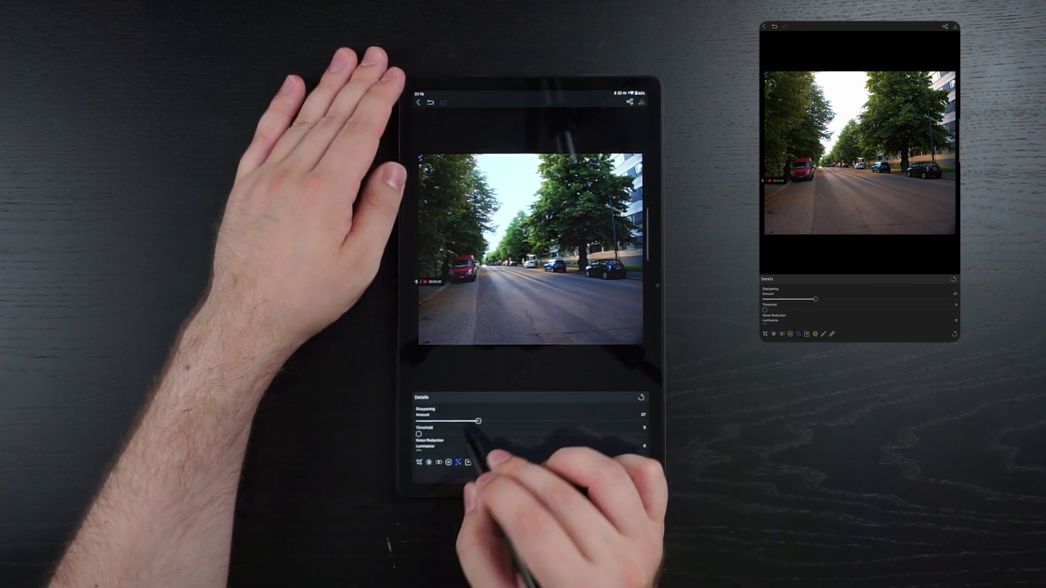
pyautogui.moveTo(419, 435); pyautogui.dragTo(433, 435)
pyautogui.scroll(-2, 482, 430)
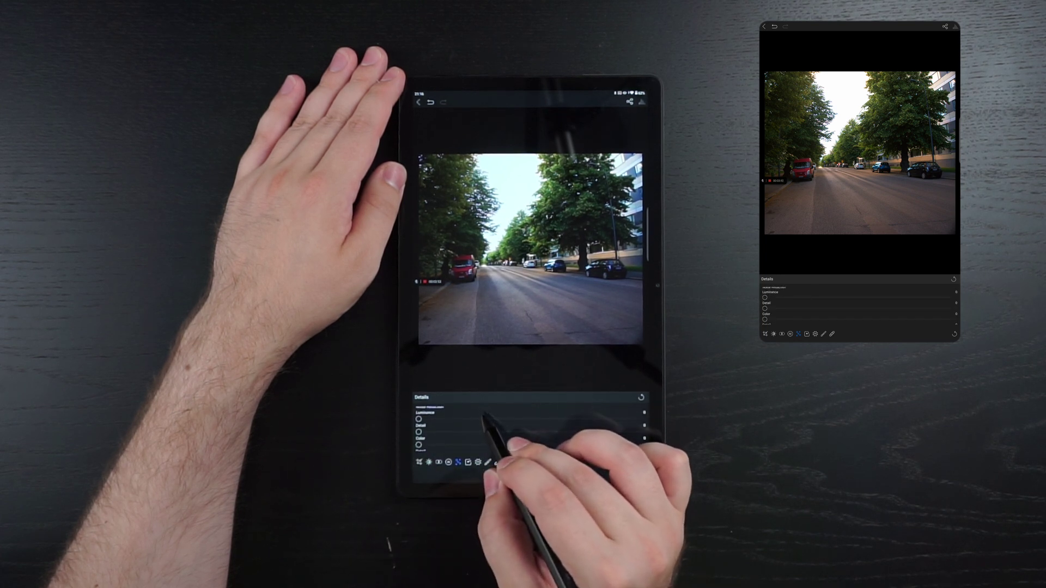
pyautogui.scroll(3, 436, 229)
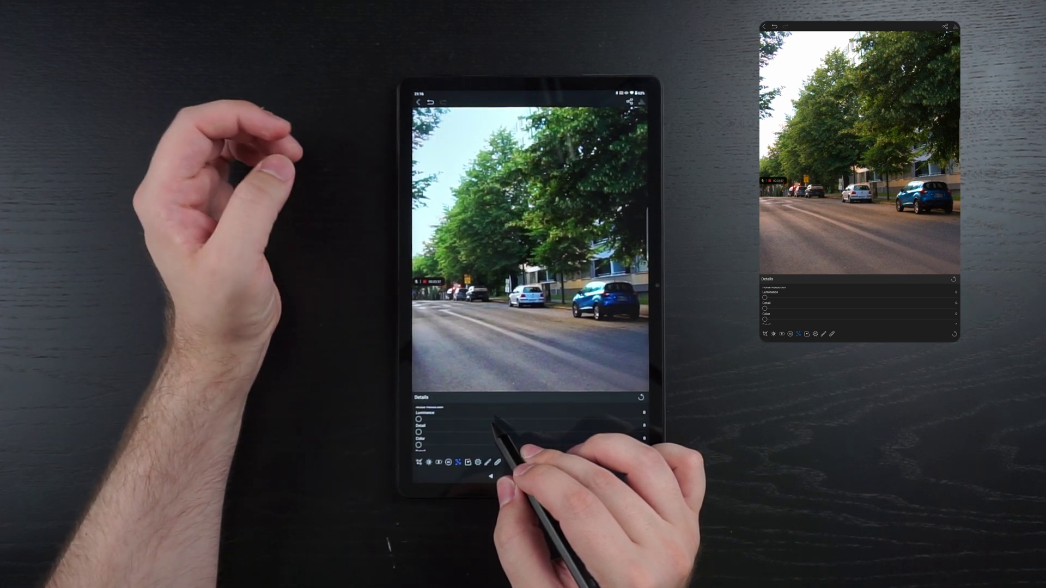
# Step: On the red-van street photo, raise luminance noise reduction to about 78 and shift the targeted hue
pyautogui.moveTo(545, 223); pyautogui.dragTo(453, 184)
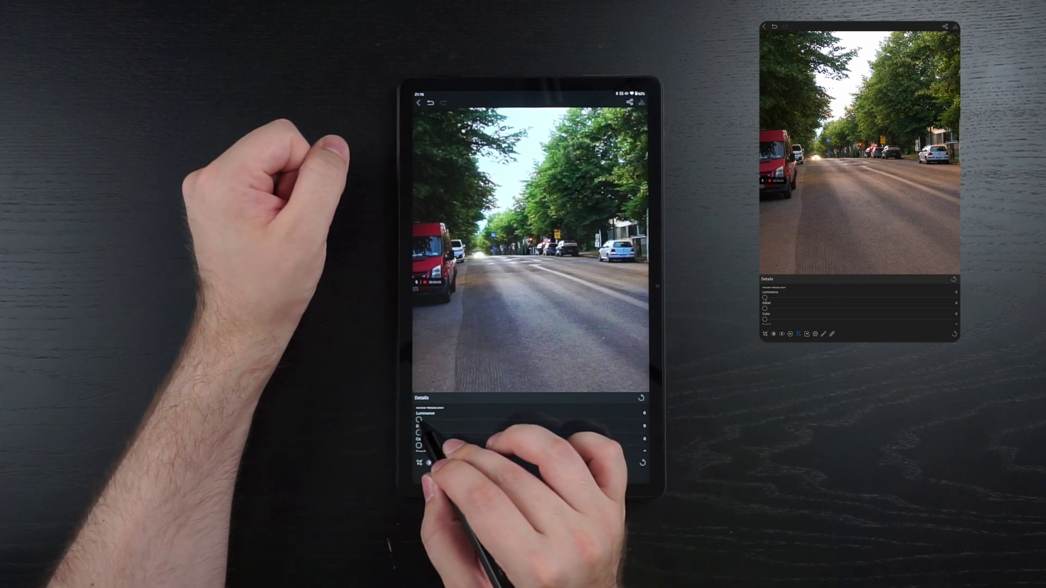
pyautogui.click(432, 419)
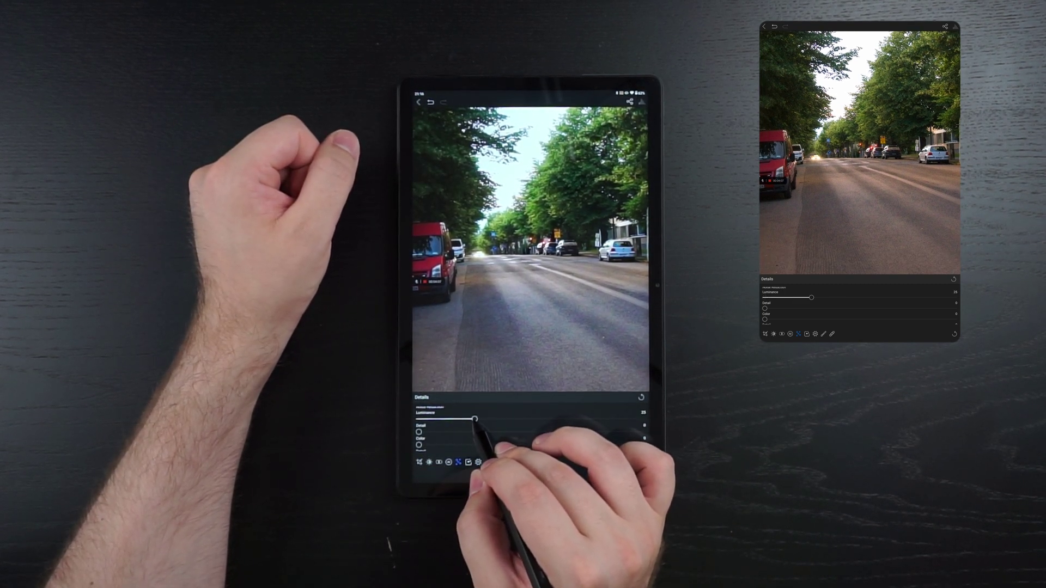
pyautogui.click(592, 419)
pyautogui.moveTo(593, 419); pyautogui.dragTo(591, 419)
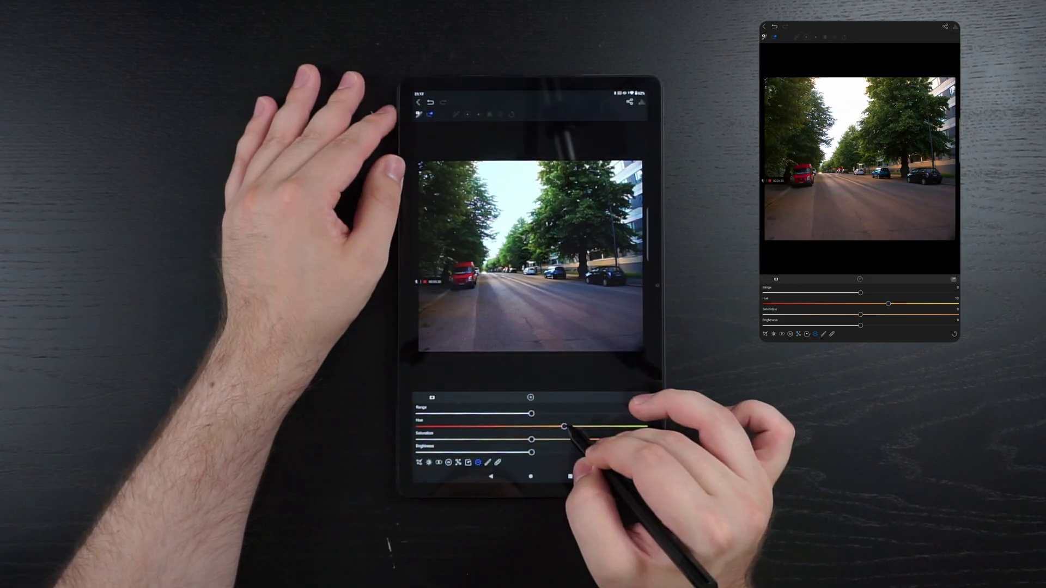
pyautogui.moveTo(586, 428); pyautogui.dragTo(556, 427)
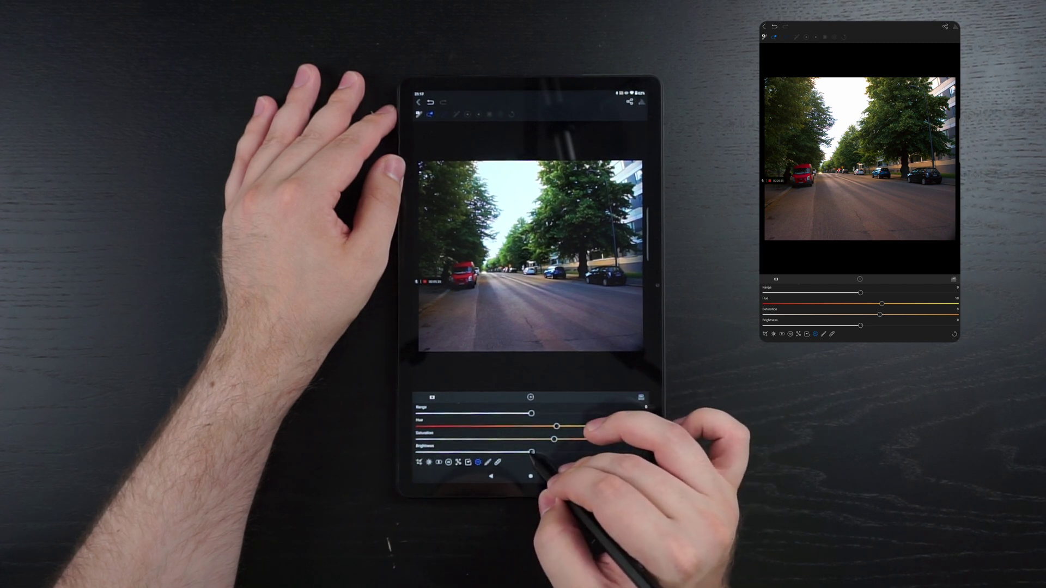
# Step: Drag the targeted colour's Brightness slider down to -19
pyautogui.moveTo(531, 453); pyautogui.dragTo(484, 453)
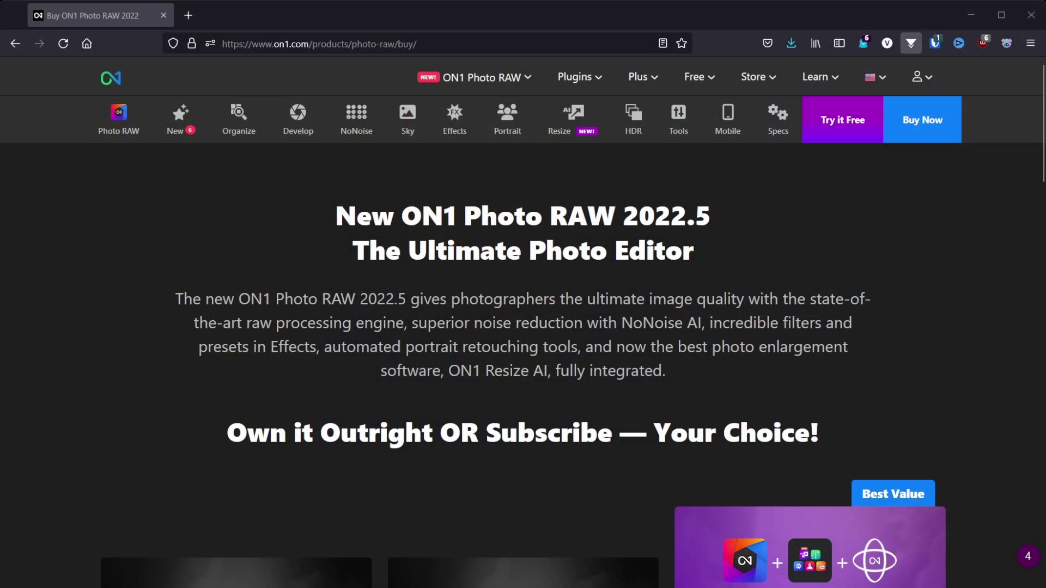
# Step: Scroll down the Buy ON1 Photo RAW 2022 page toward the price cards
pyautogui.scroll(-8, 523, 321)
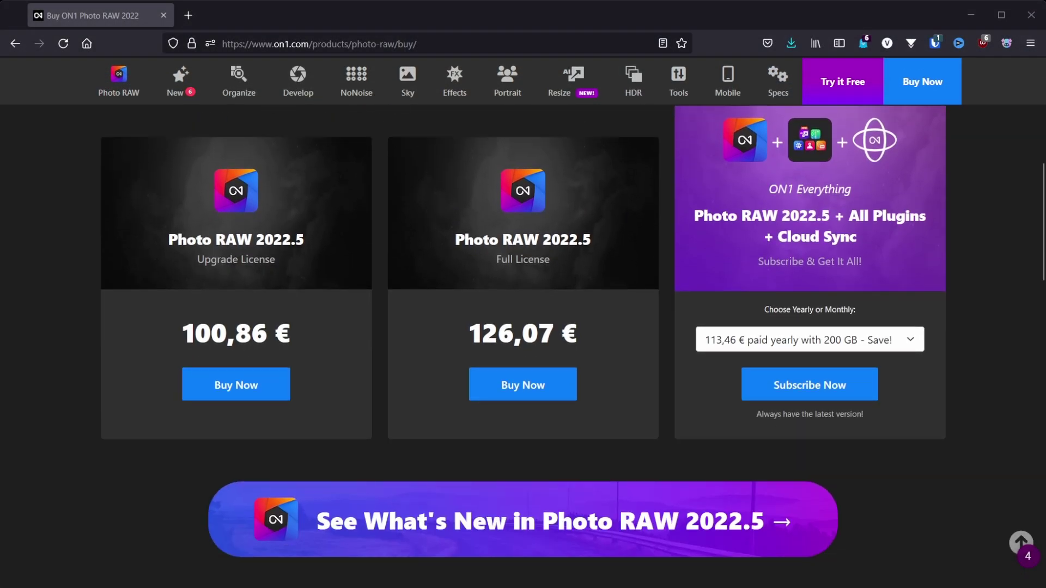